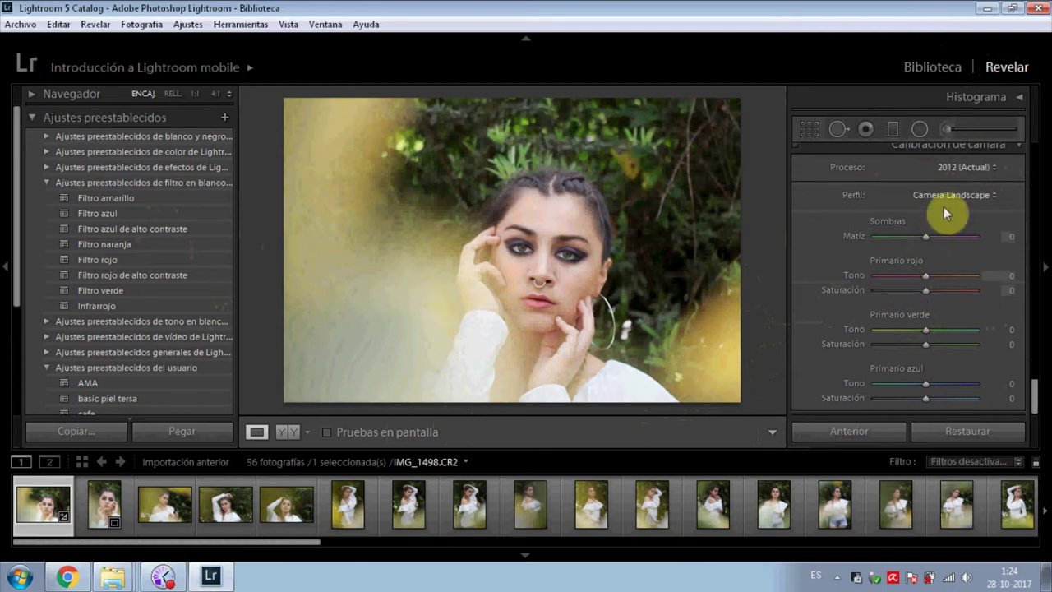
Look through the develop settings from camera calibration up to the basic adjustments and back to the camera profile.
left_click(914, 298)
scroll(876, 235, "up", 5)
left_click(841, 240)
left_click(838, 217)
scroll(880, 206, "up", 5)
scroll(841, 236, "up", 5)
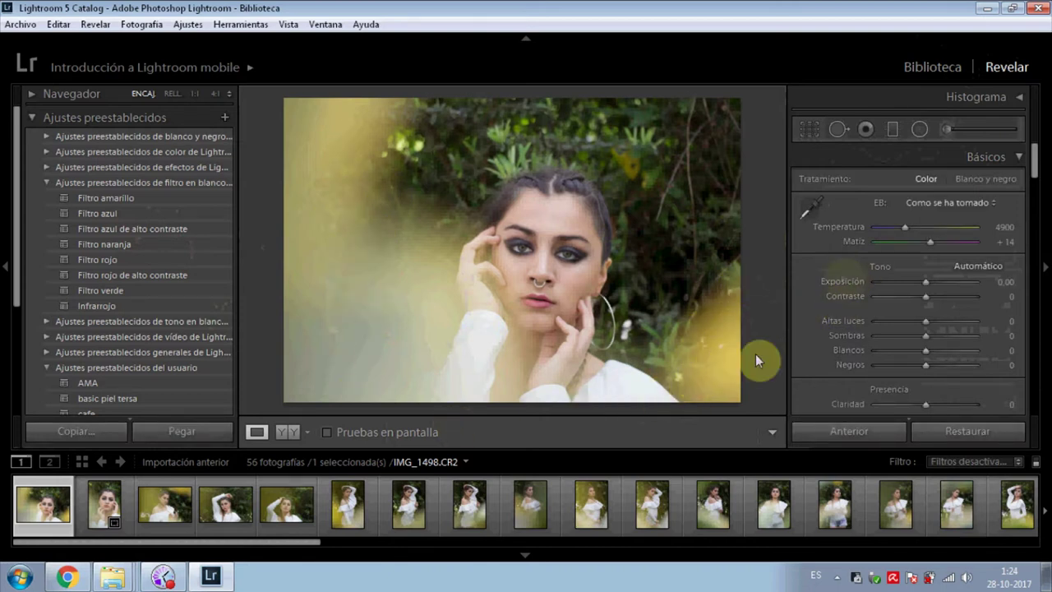
scroll(833, 301, "down", 10)
scroll(834, 301, "down", 10)
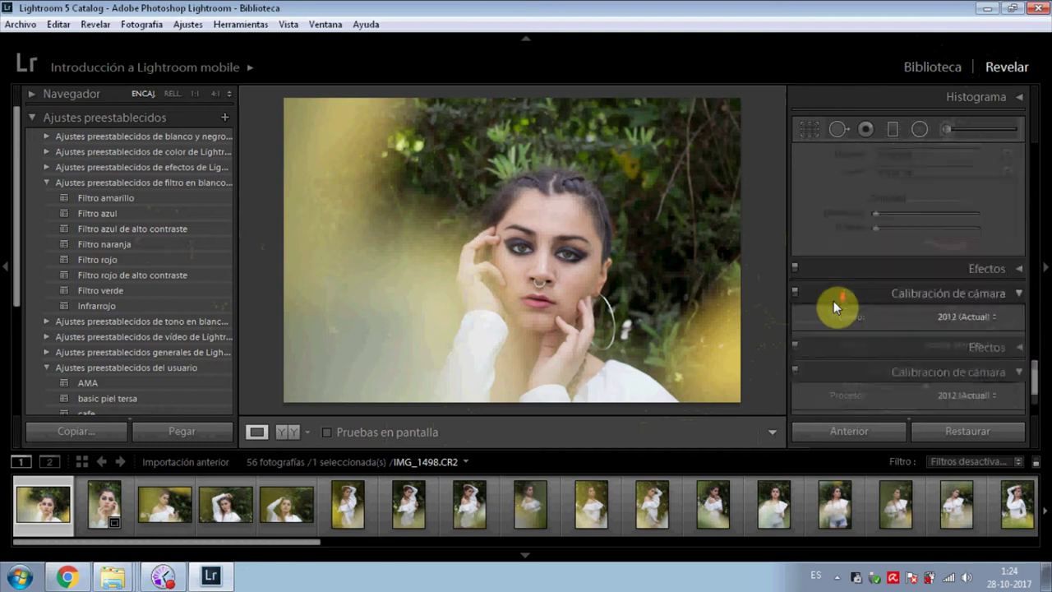
Try the Camera Faithful, Camera Landscape, Camera Portrait and Camera Neutral profiles on the portrait.
left_click(946, 198)
left_click(926, 232)
left_click(976, 197)
left_click(933, 253)
left_click(964, 200)
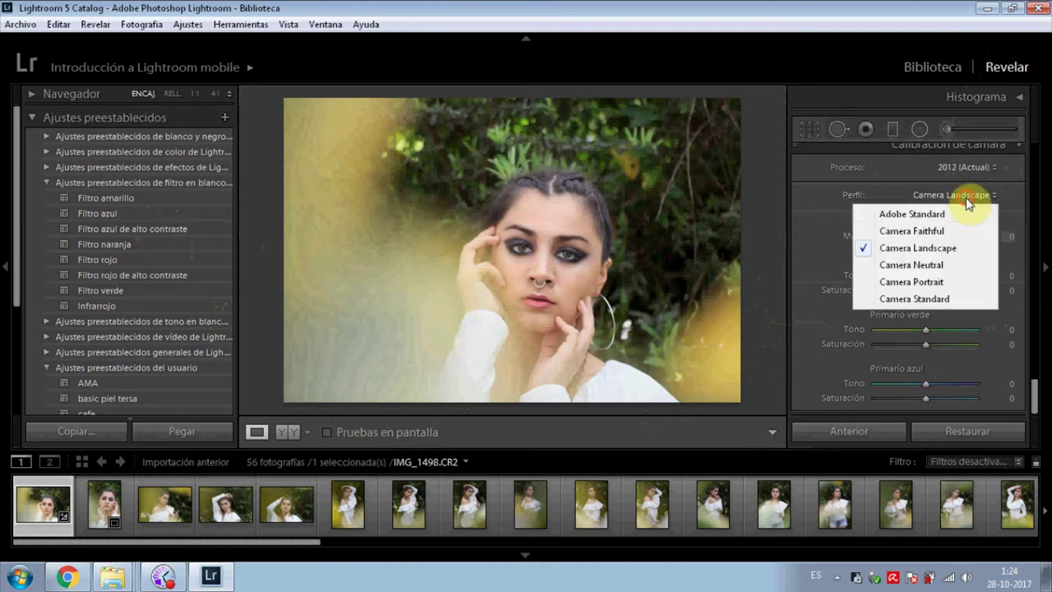
left_click(925, 280)
left_click(967, 199)
left_click(927, 265)
Compare the Camera Standard and Camera Landscape profiles, and set the camera profile to Camera Standard.
left_click(956, 201)
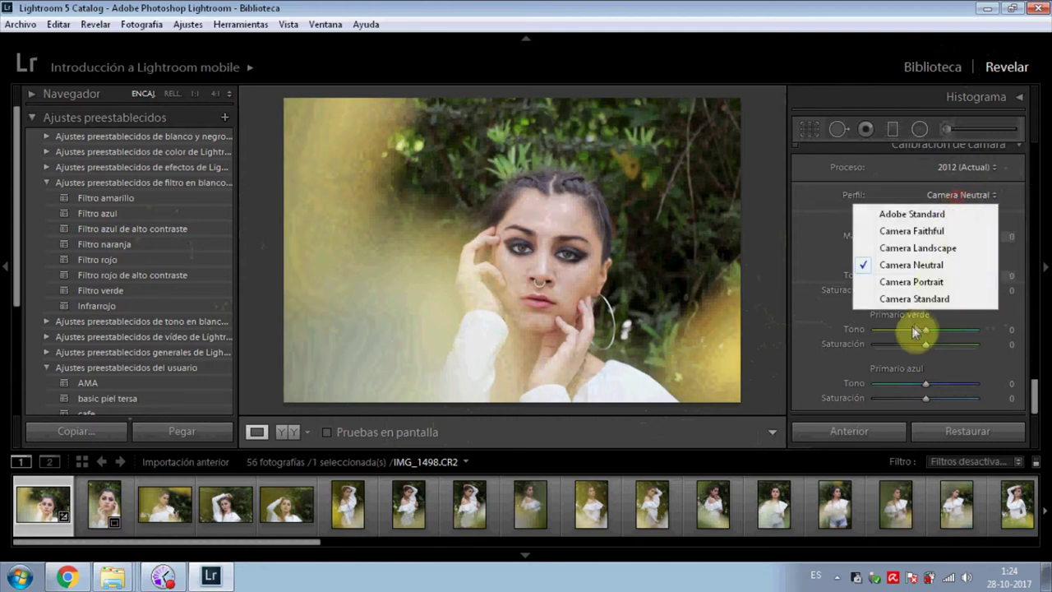
left_click(913, 300)
left_click(961, 197)
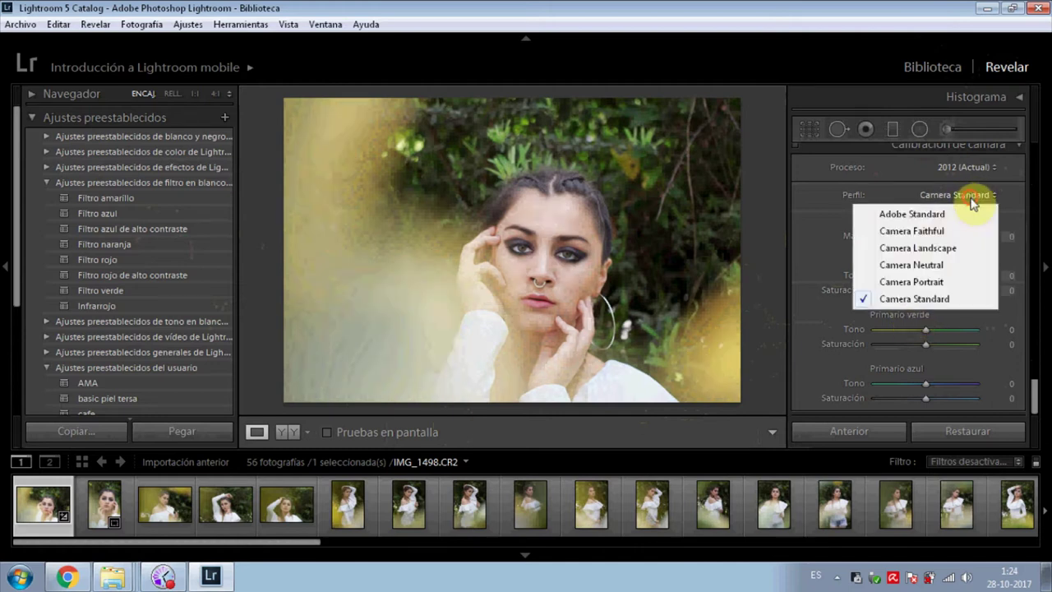
left_click(920, 262)
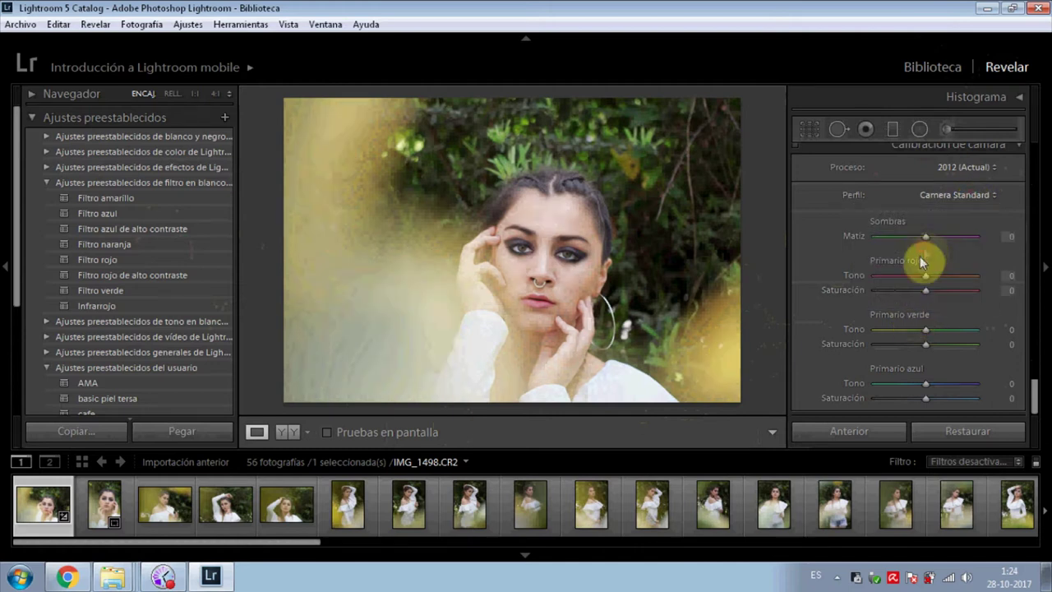
left_click(958, 197)
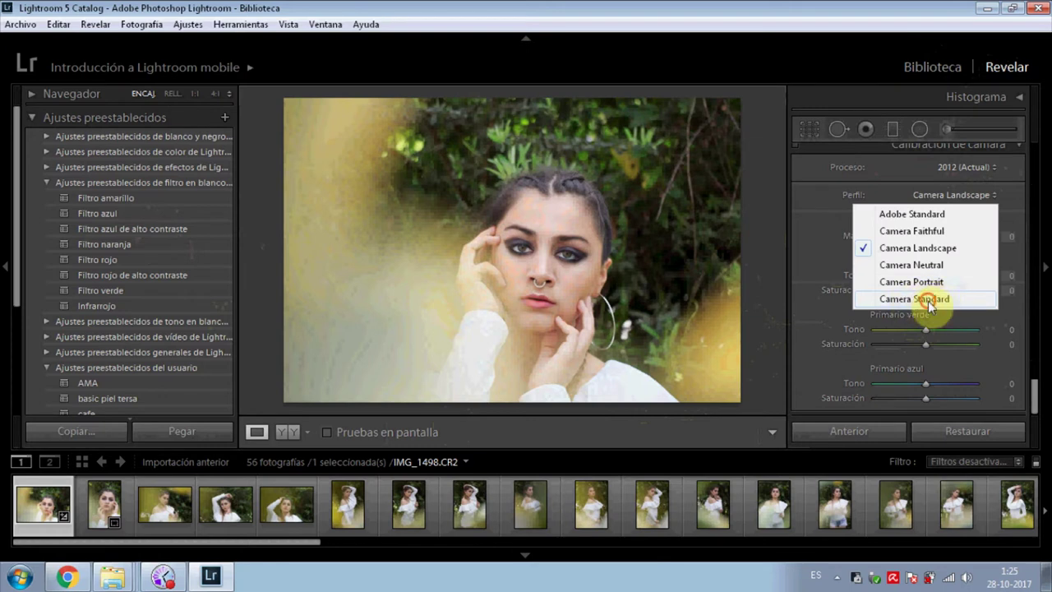
left_click(927, 300)
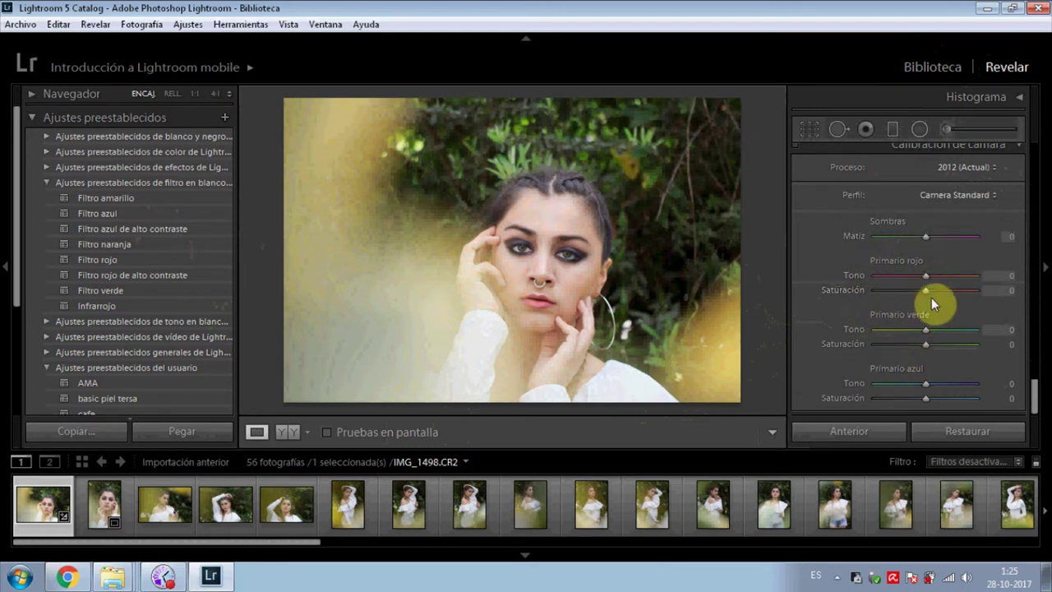
Enable the lens profile corrections with distortion at 200 and turn on chromatic aberration removal.
scroll(896, 263, "up", 3)
left_click(876, 232)
left_click(841, 241)
left_click_drag(971, 378, 998, 380)
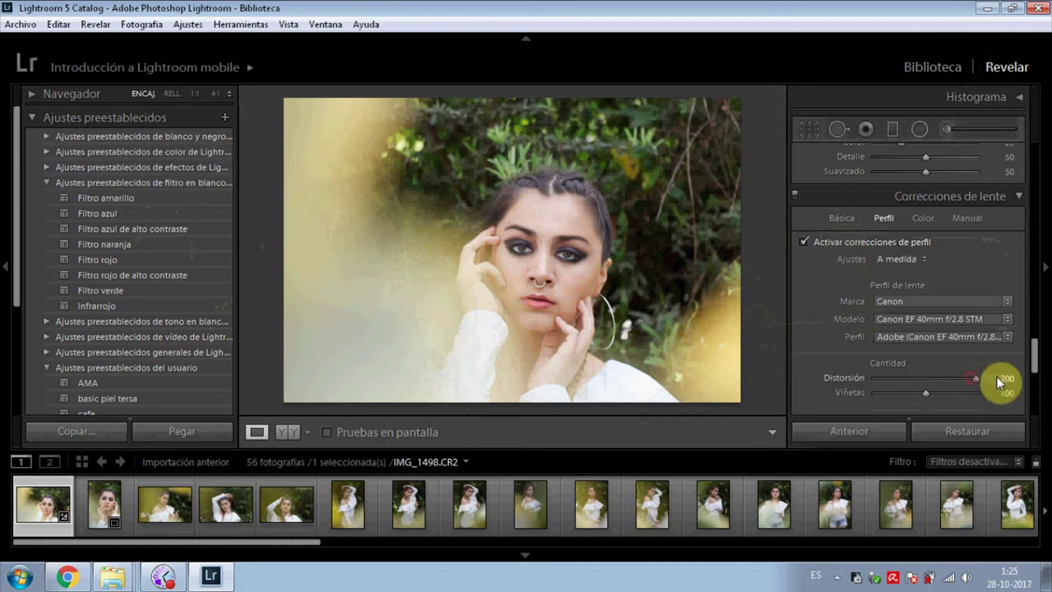
left_click(840, 219)
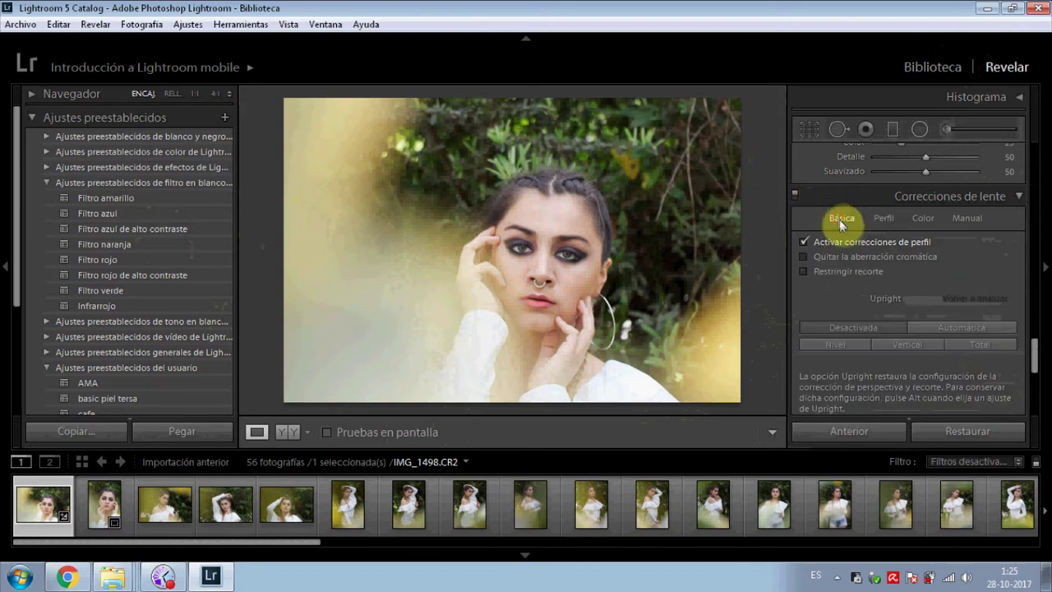
left_click(818, 257)
Set the sharpening amount (Enfoque, Cantidad) to 0 in the detail settings.
scroll(828, 224, "up", 3)
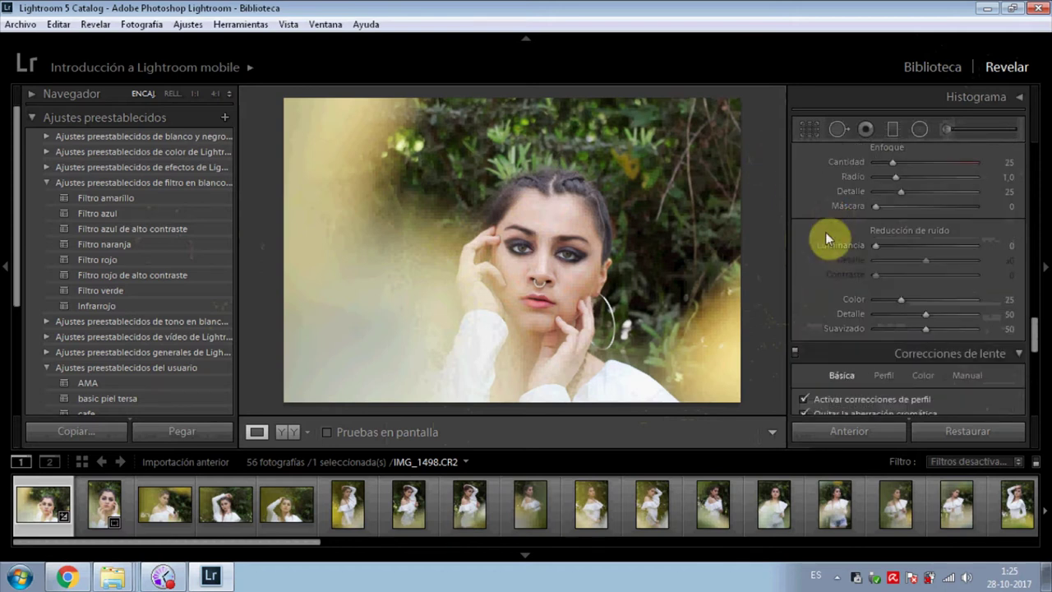
scroll(862, 235, "up", 2)
left_click(874, 241)
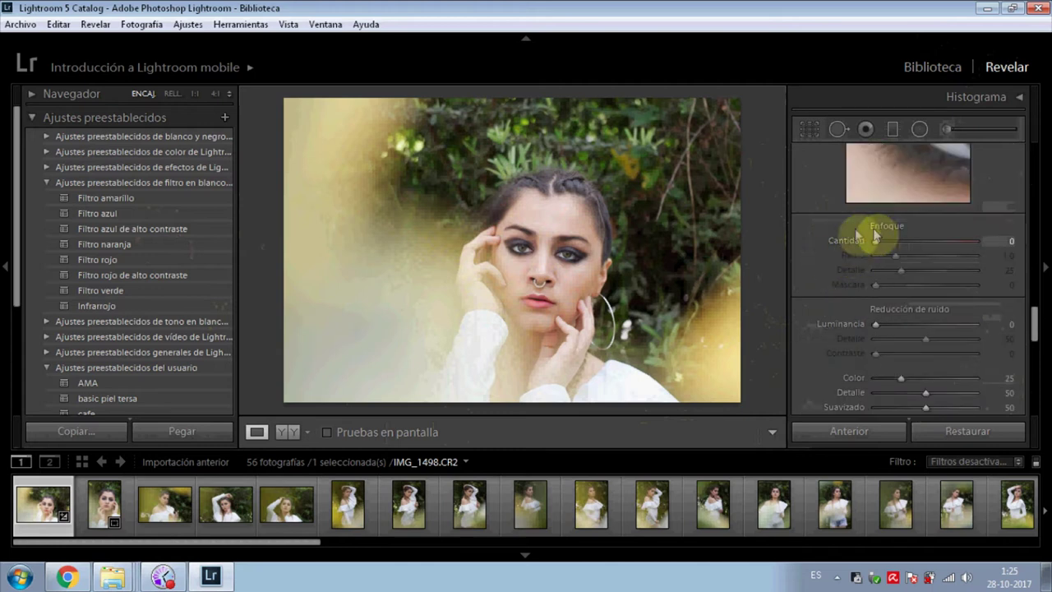
Split-tone the photo with highlights at hue 52, saturation 20 and shadows at hue 230, saturation 21.
scroll(883, 238, "up", 3)
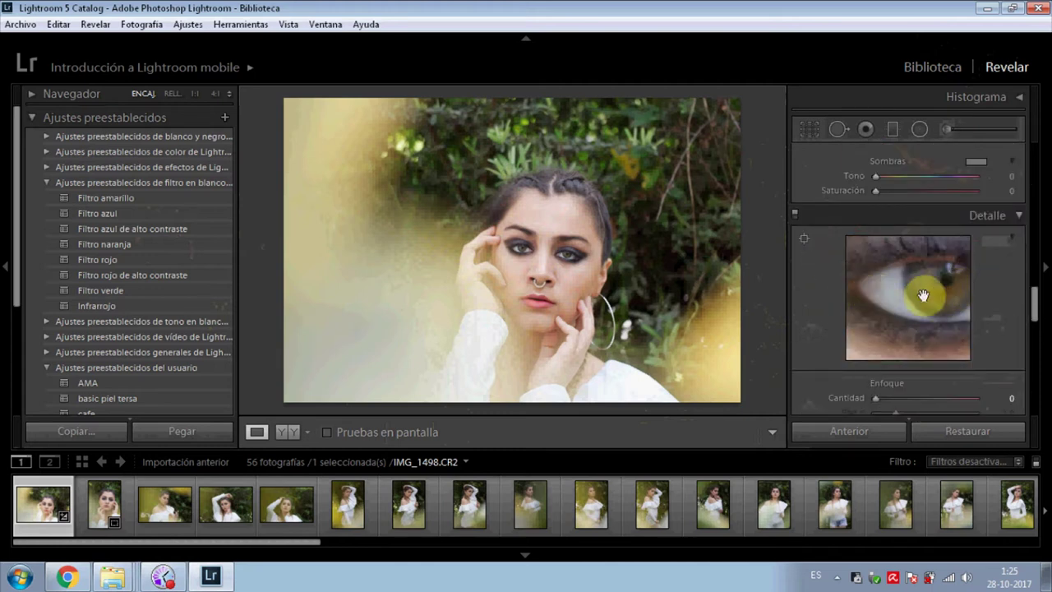
scroll(825, 299, "up", 3)
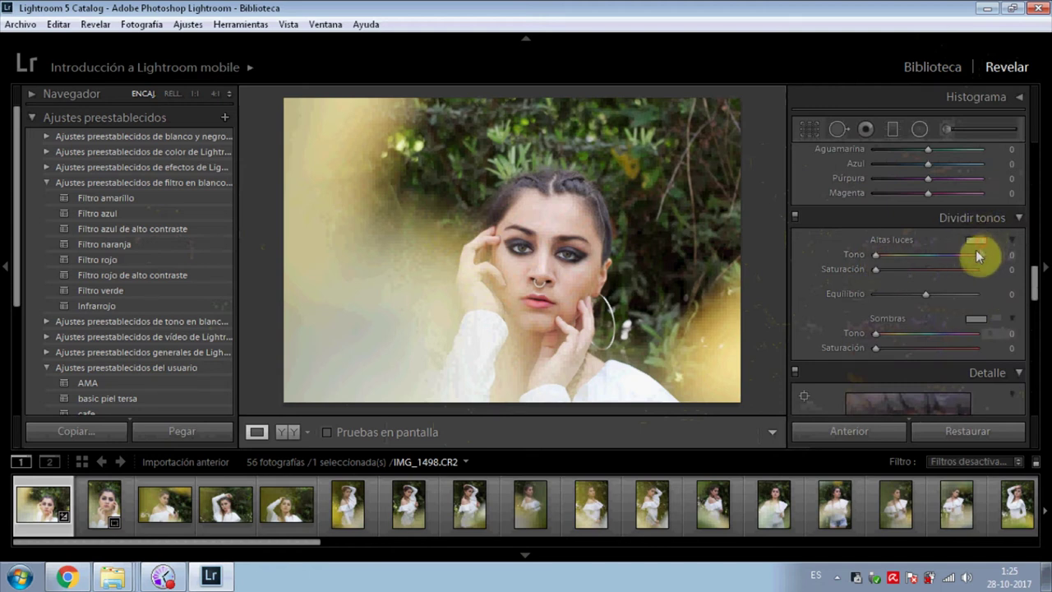
left_click_drag(967, 257, 713, 283)
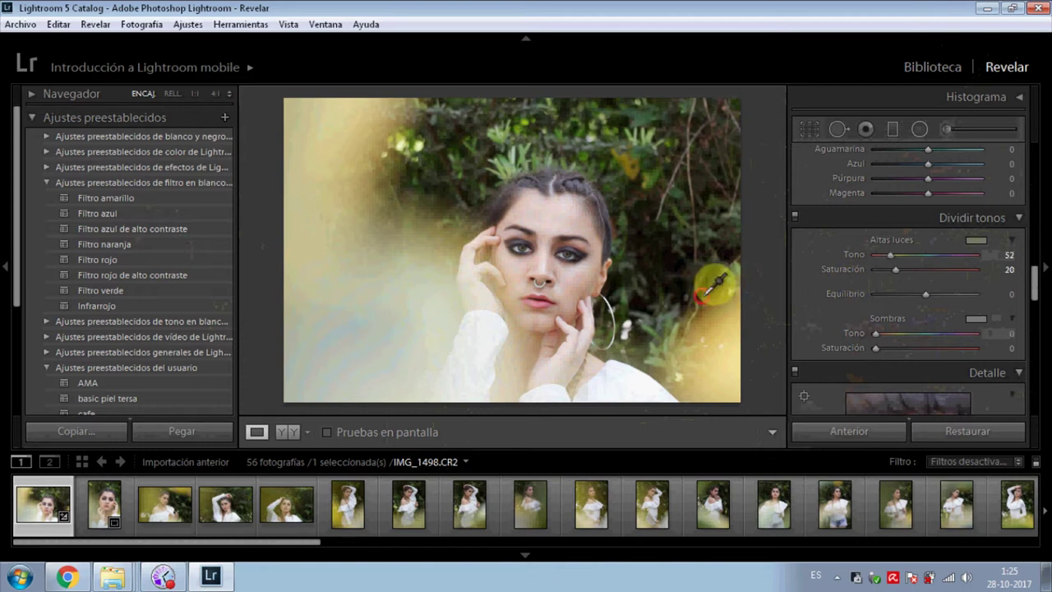
left_click(995, 333)
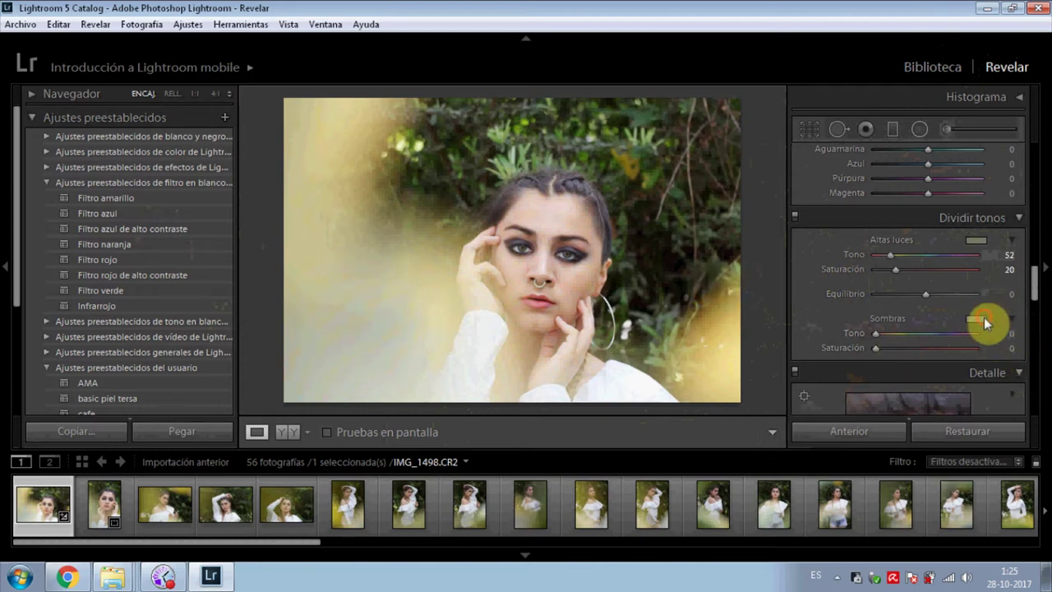
left_click_drag(969, 324, 847, 362)
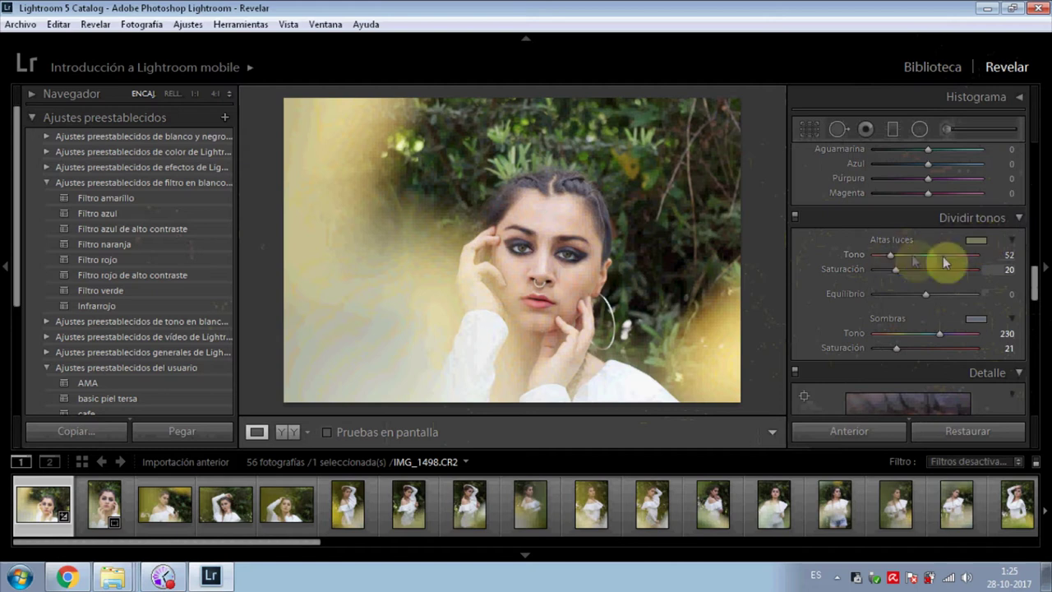
Set the HSL luminance to +7 for red, +6 for orange, +6 for yellow and +9 for green.
scroll(855, 254, "up", 4)
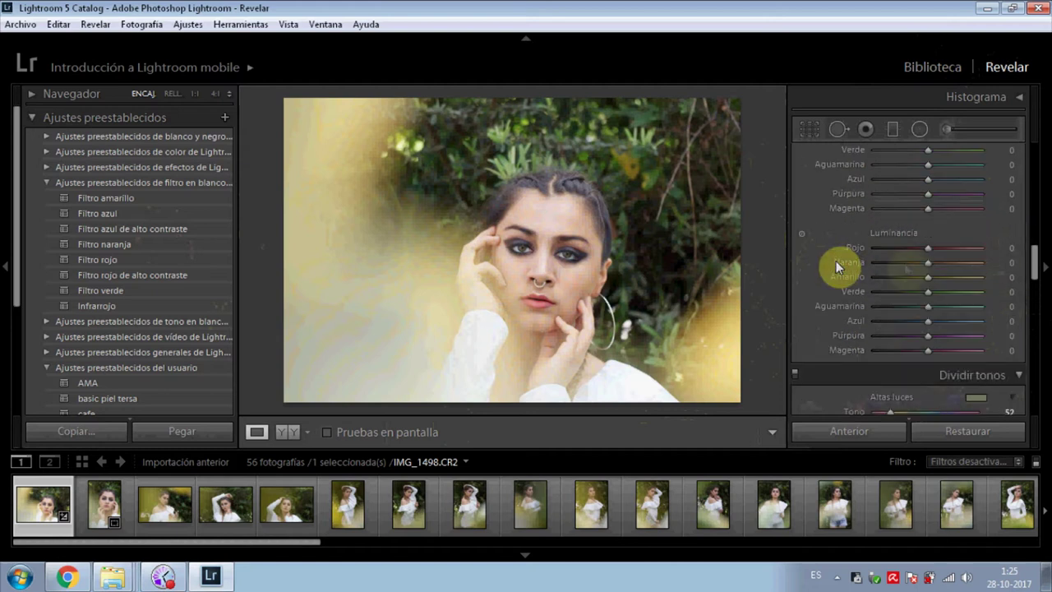
mouse_move(929, 264)
left_mouse_down()
mouse_move(938, 294)
mouse_move(932, 253)
left_mouse_up()
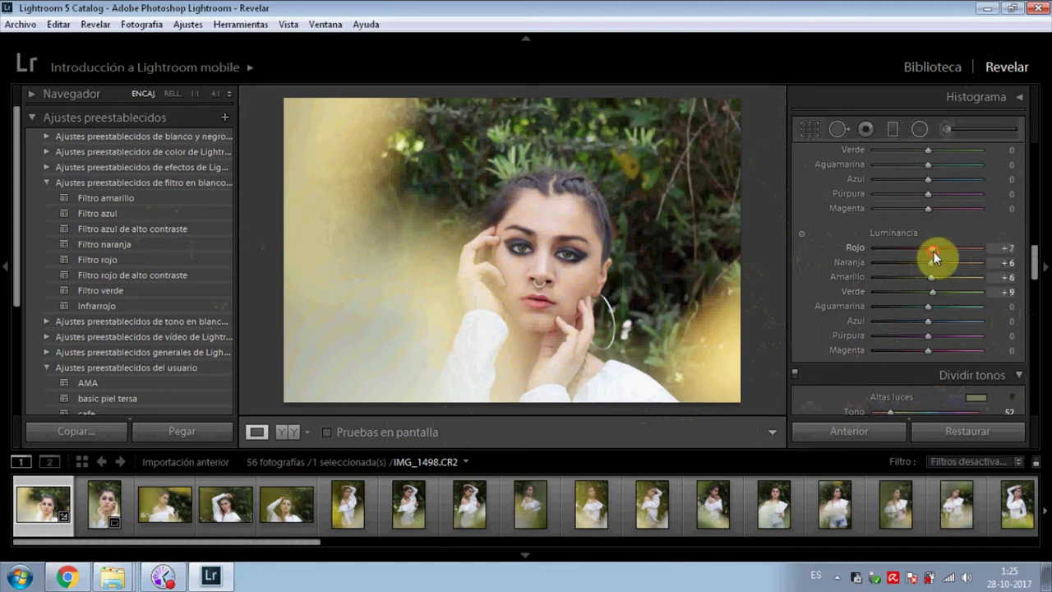
Set the HSL saturation to -4 for red, -15 for orange, -15 for yellow and -6 for green.
scroll(859, 317, "up", 2)
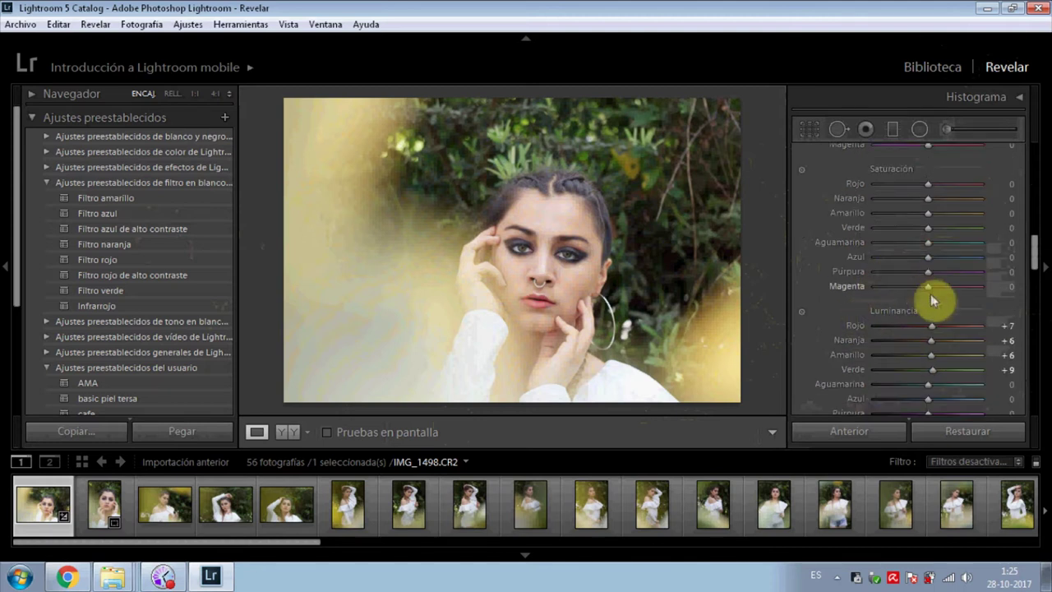
left_click(921, 201)
left_click(923, 214)
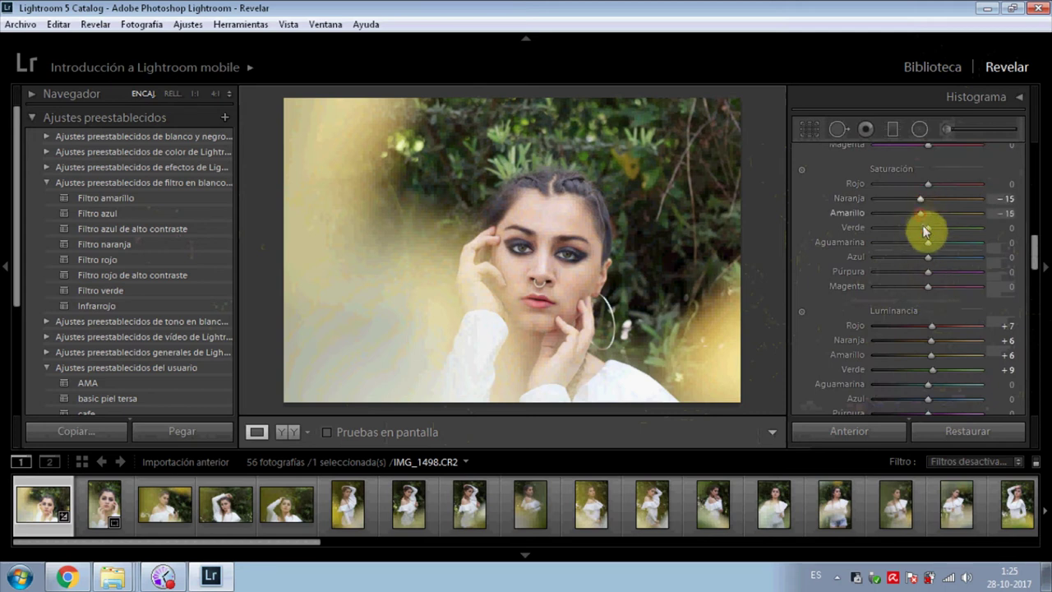
left_click(925, 230)
left_click(926, 185)
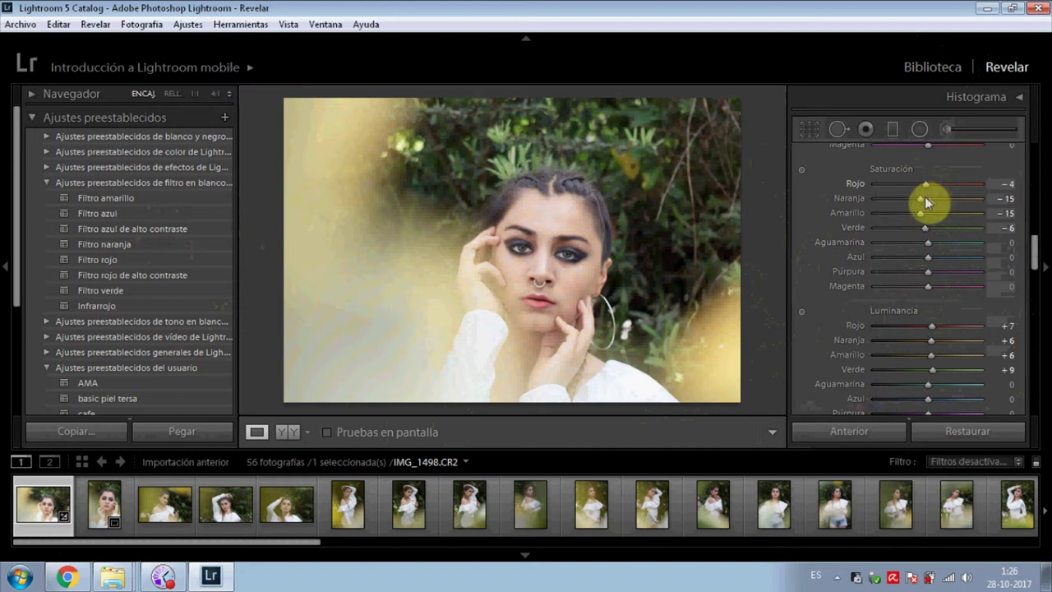
Set the HSL hue to -100 for green and +3 for yellow.
scroll(841, 242, "up", 2)
scroll(851, 232, "up", 2)
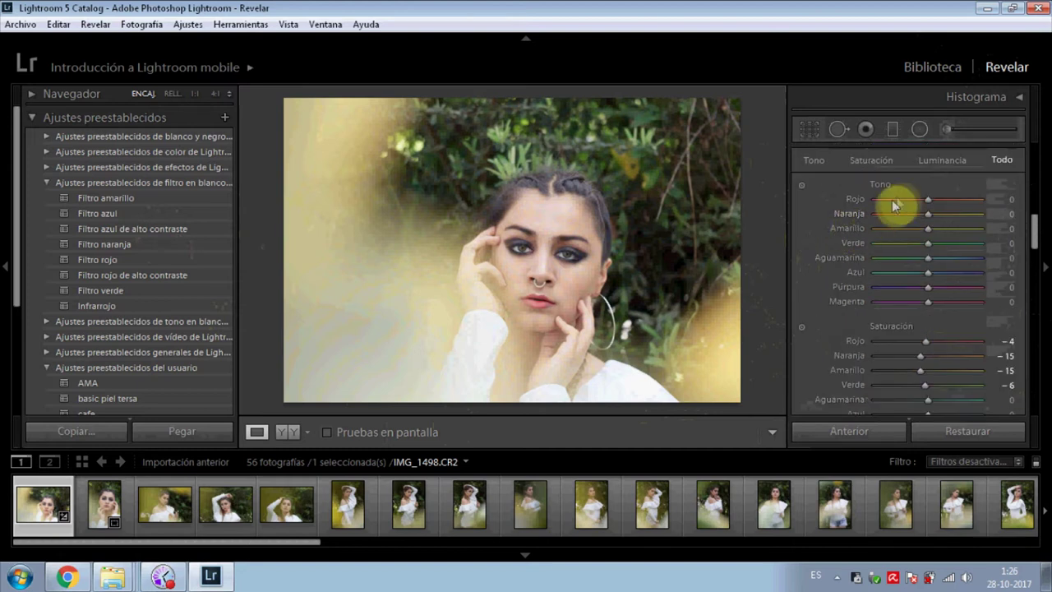
left_click_drag(926, 240, 871, 244)
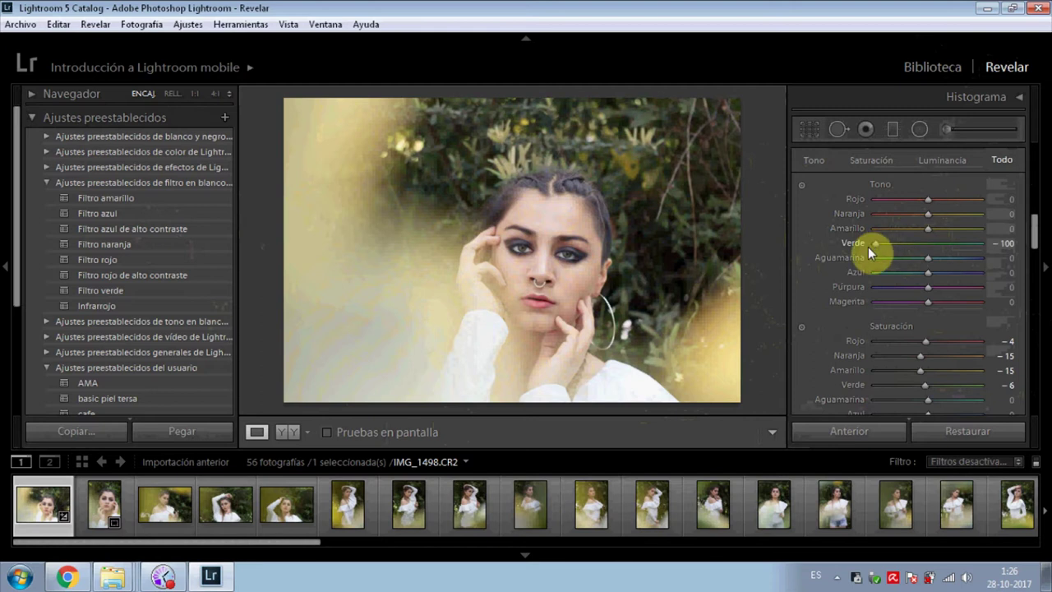
mouse_move(931, 226)
left_mouse_down()
mouse_move(1000, 224)
mouse_move(859, 220)
mouse_move(932, 226)
mouse_move(947, 214)
mouse_move(898, 214)
mouse_move(929, 211)
left_mouse_up()
Shape the RGB tone curve into an S with three points, raising its black end and lowering its white end.
scroll(861, 273, "up", 3)
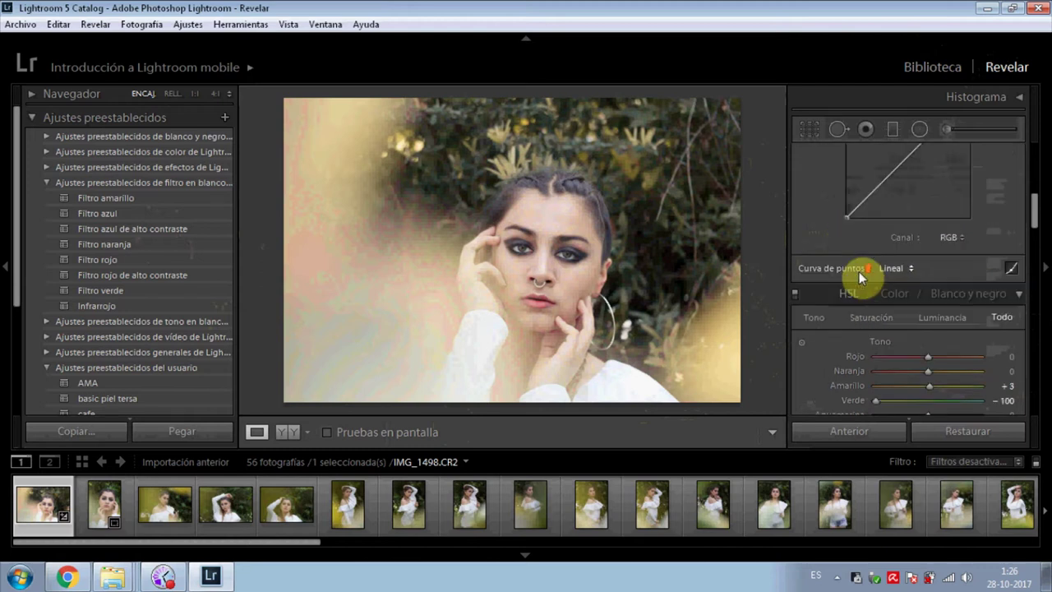
left_click_drag(858, 271, 941, 202)
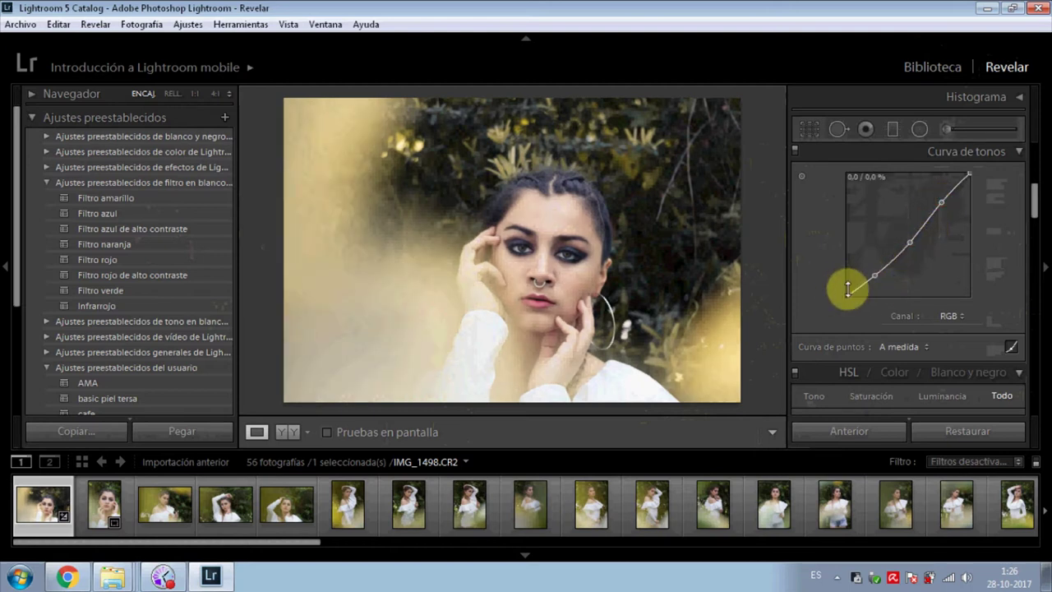
left_click(971, 179)
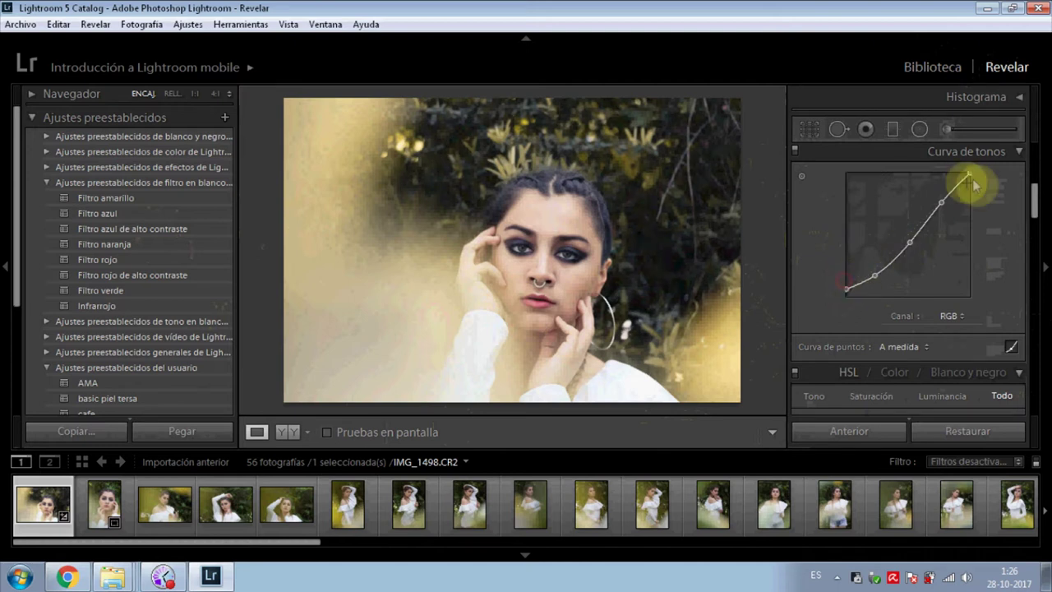
mouse_move(976, 172)
left_mouse_down()
mouse_move(980, 156)
mouse_move(971, 181)
left_mouse_up()
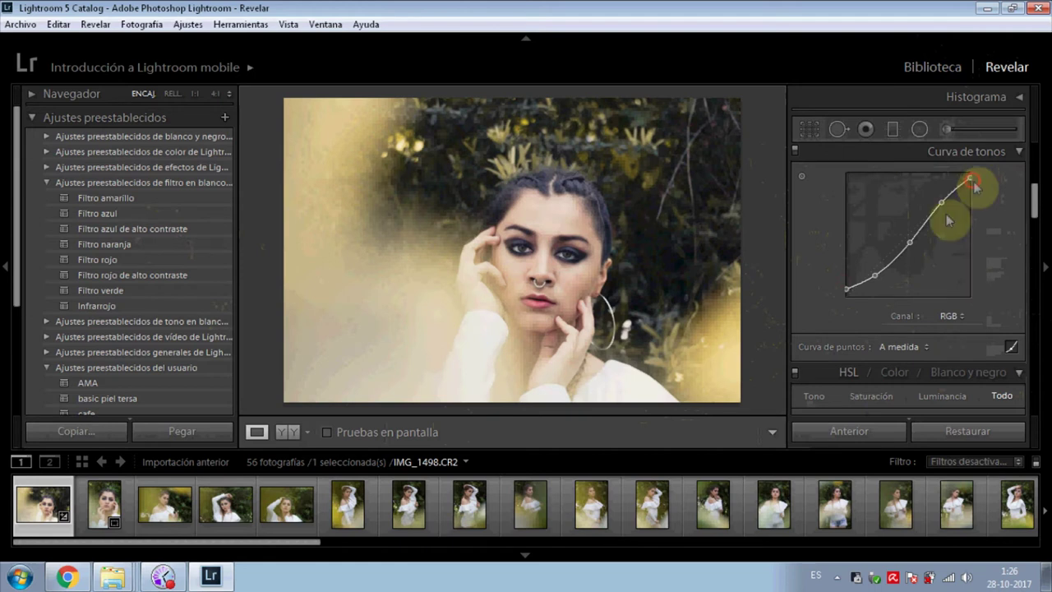
Add shadow, midtone and highlight points to the red channel of the tone curve.
scroll(824, 221, "down", 2)
left_click(943, 238)
left_click(909, 273)
scroll(869, 247, "up", 2)
left_click(910, 234)
left_click_drag(944, 198, 944, 195)
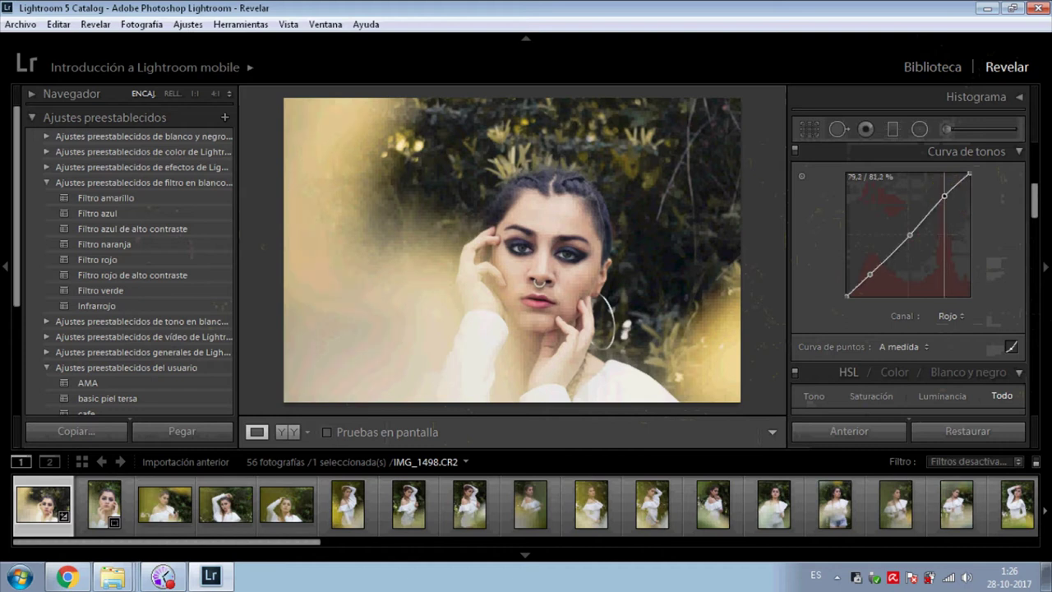
Add shadow, midtone and highlight points to the green channel of the tone curve and raise the highlight point slightly.
left_click(950, 316)
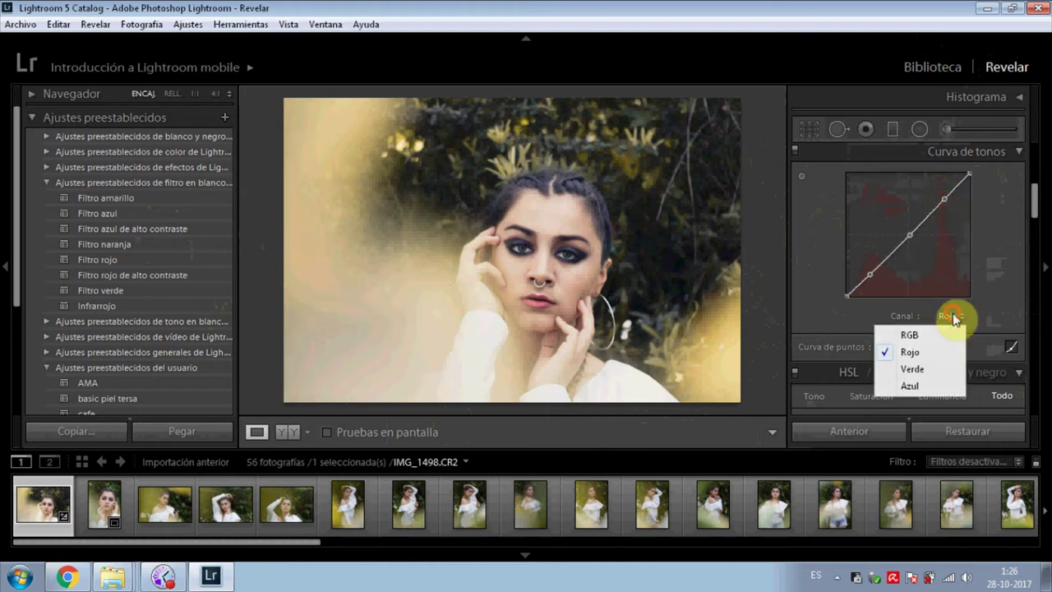
left_click(913, 369)
left_click(878, 264)
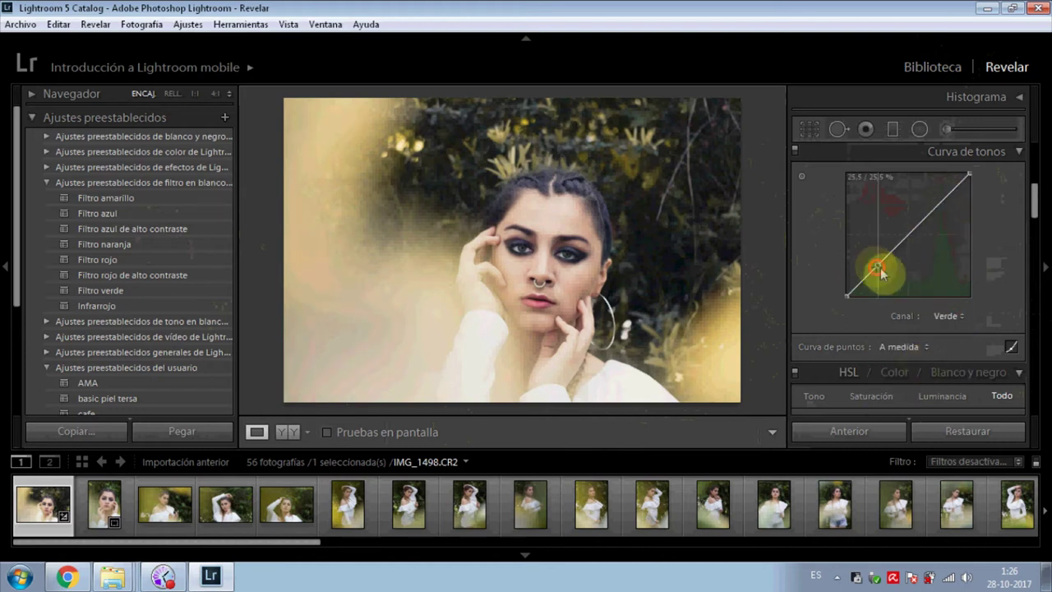
left_click(909, 234)
left_click(941, 205)
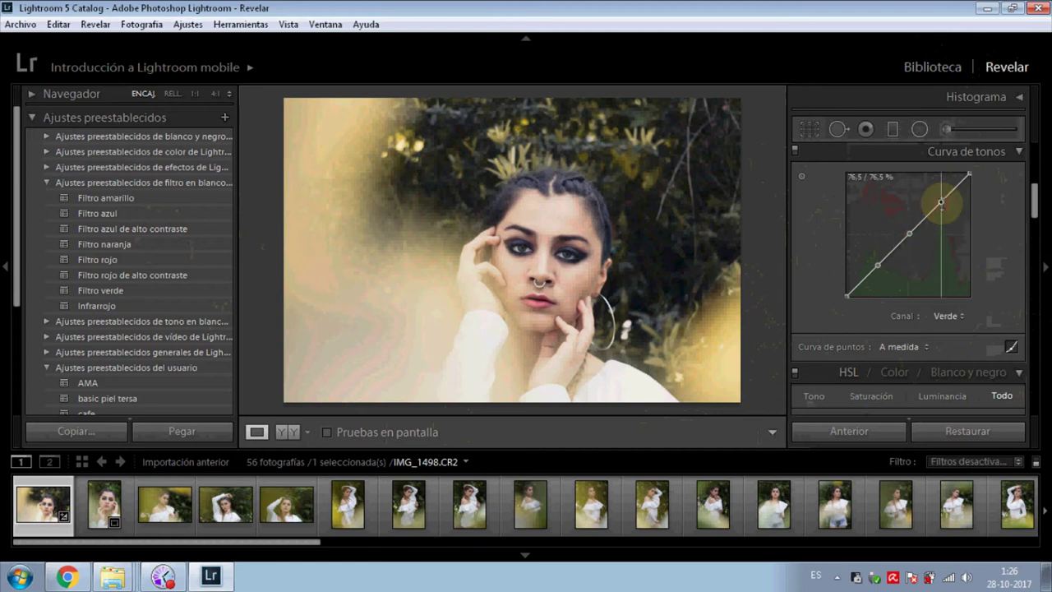
left_click_drag(943, 203, 939, 198)
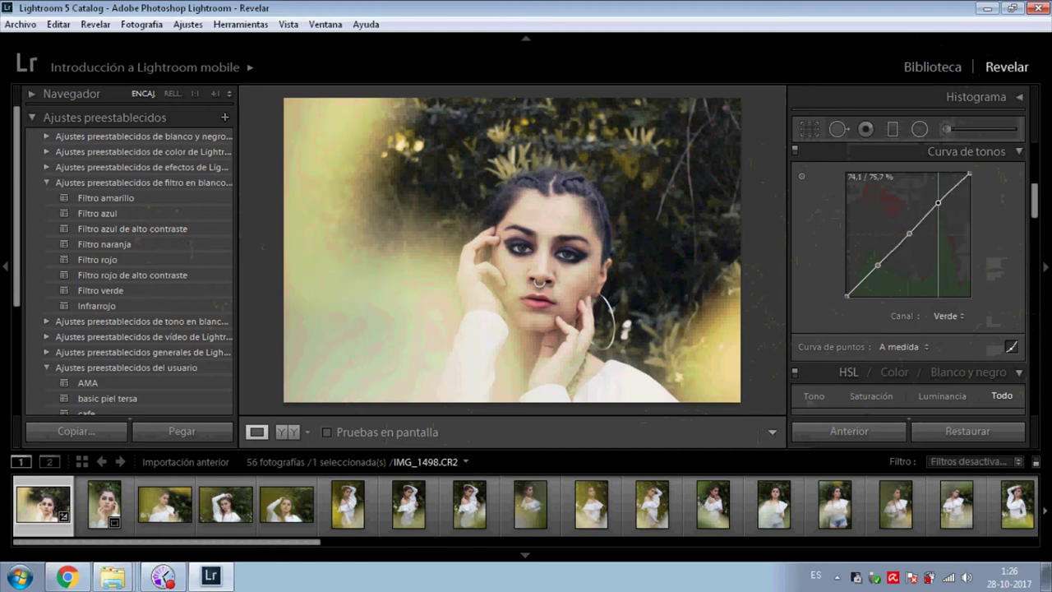
left_click(937, 203)
left_click_drag(938, 204, 942, 207)
Add shadow, midtone and highlight points to the tone curve's blue channel, with the highlight point slightly raised.
left_click(955, 312)
left_click(932, 383)
left_click(940, 206)
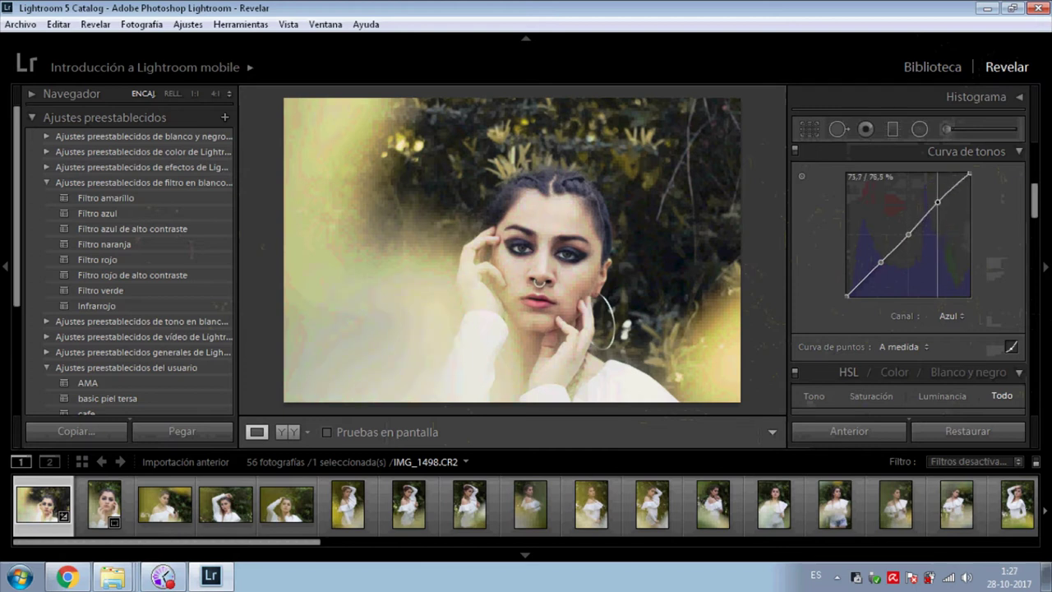
In the basic adjustments, set clarity to -5, vibrance (Intensidad) to +12, saturation to -17 and highlights to -69.
scroll(817, 272, "up", 3)
left_click(926, 255)
left_click_drag(926, 255, 923, 255)
left_click_drag(926, 269, 916, 287)
scroll(844, 281, "up", 2)
left_click_drag(926, 249, 892, 251)
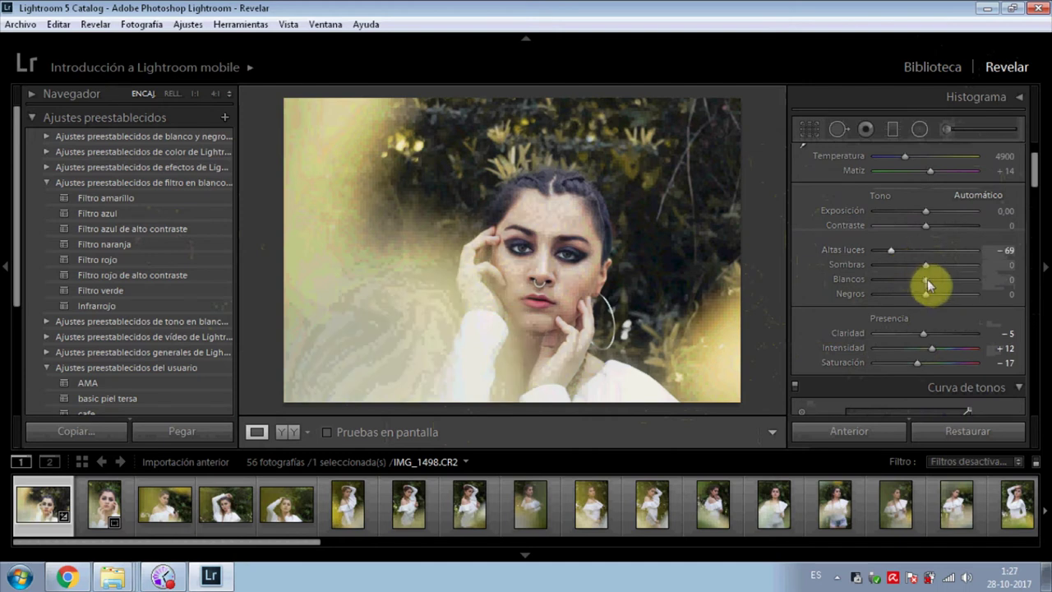
In the basic adjustments, set contrast to +18, highlights to -88, shadows to +77, whites to -18 and blacks to -57.
left_click_drag(926, 281, 952, 264)
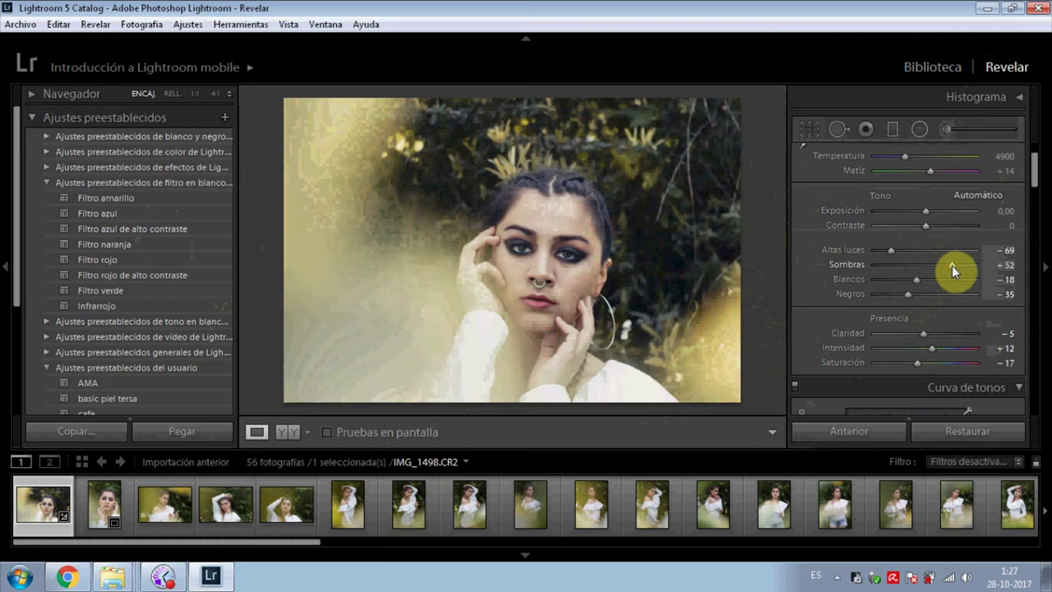
left_click_drag(925, 212, 937, 232)
double_click(928, 211)
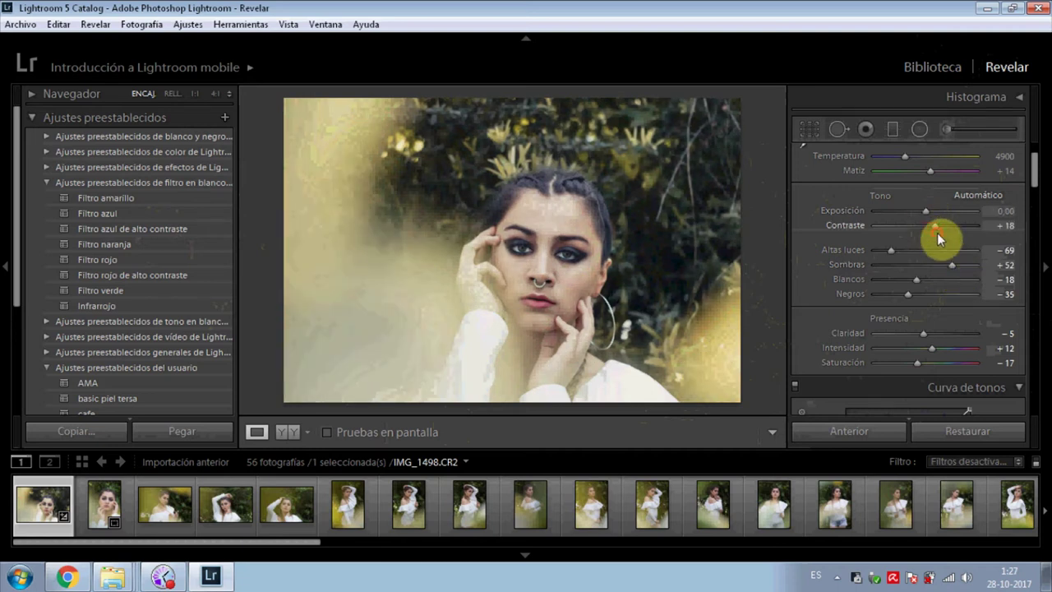
left_click(896, 294)
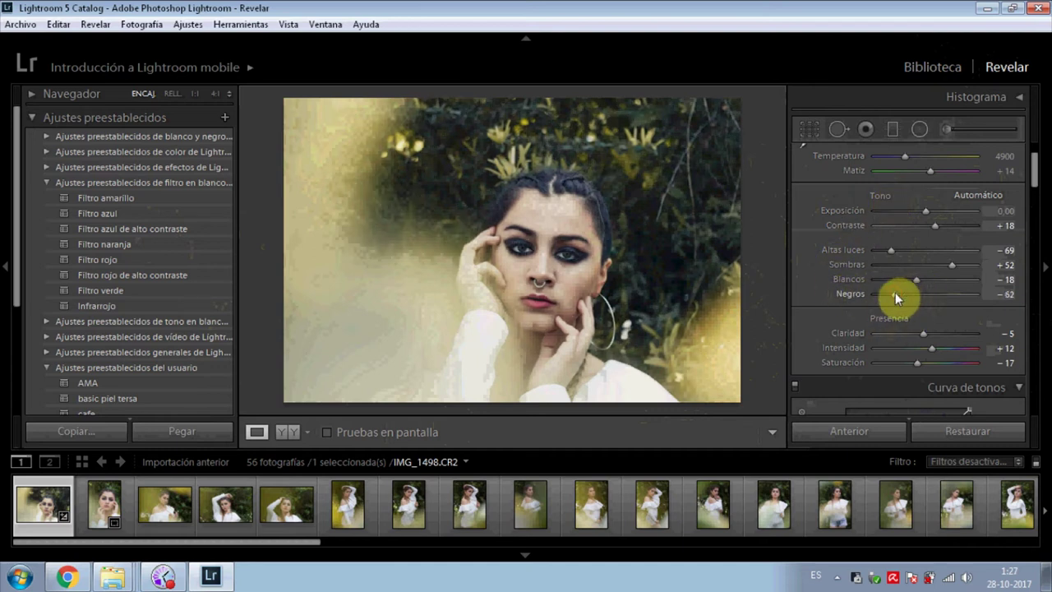
left_click_drag(955, 266, 964, 266)
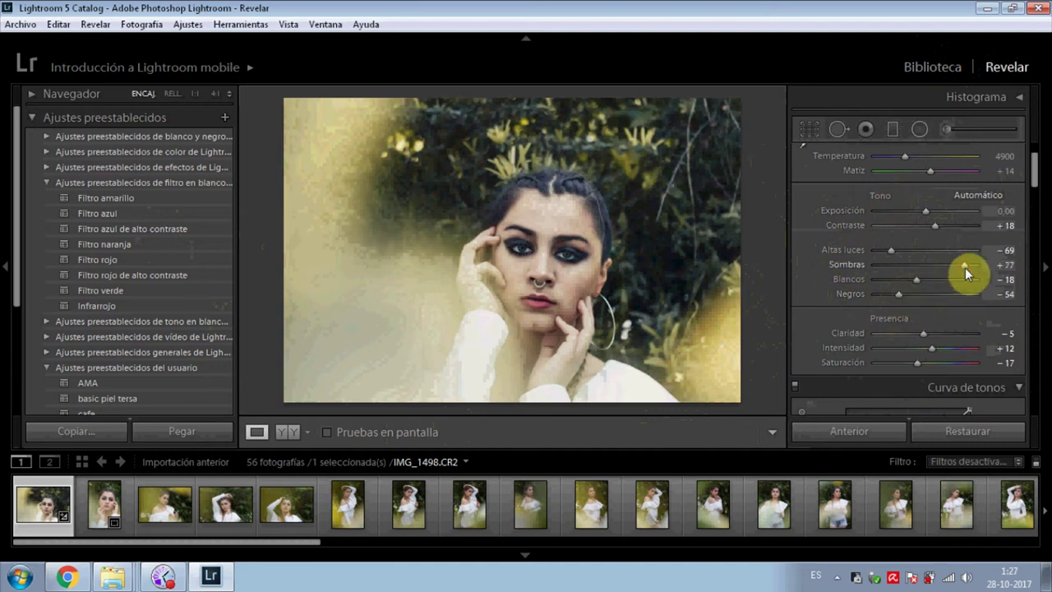
left_click_drag(902, 295, 896, 294)
left_click(883, 250)
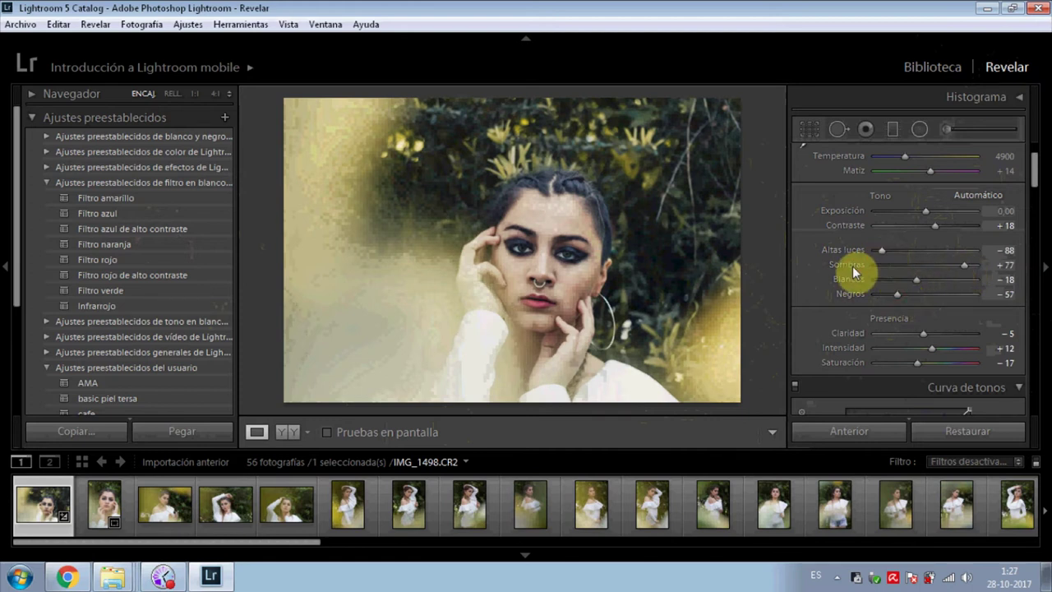
Shift the HSL hue of blue (Azul) slightly to +1.
scroll(853, 265, "down", 3)
scroll(852, 266, "down", 5)
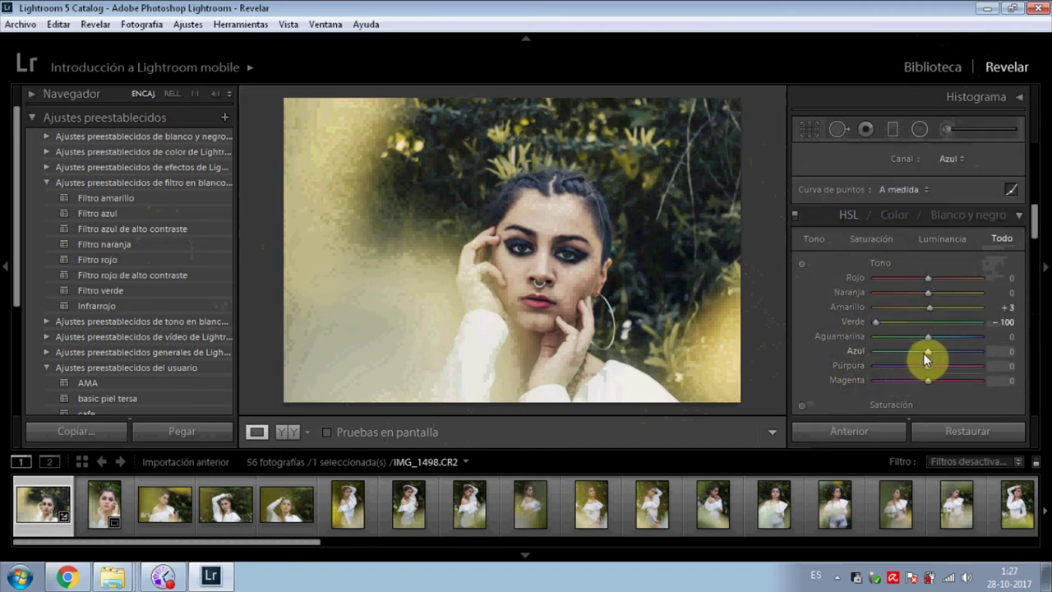
mouse_move(925, 352)
left_mouse_down()
mouse_move(862, 350)
mouse_move(928, 339)
mouse_move(1026, 348)
mouse_move(924, 352)
left_mouse_up()
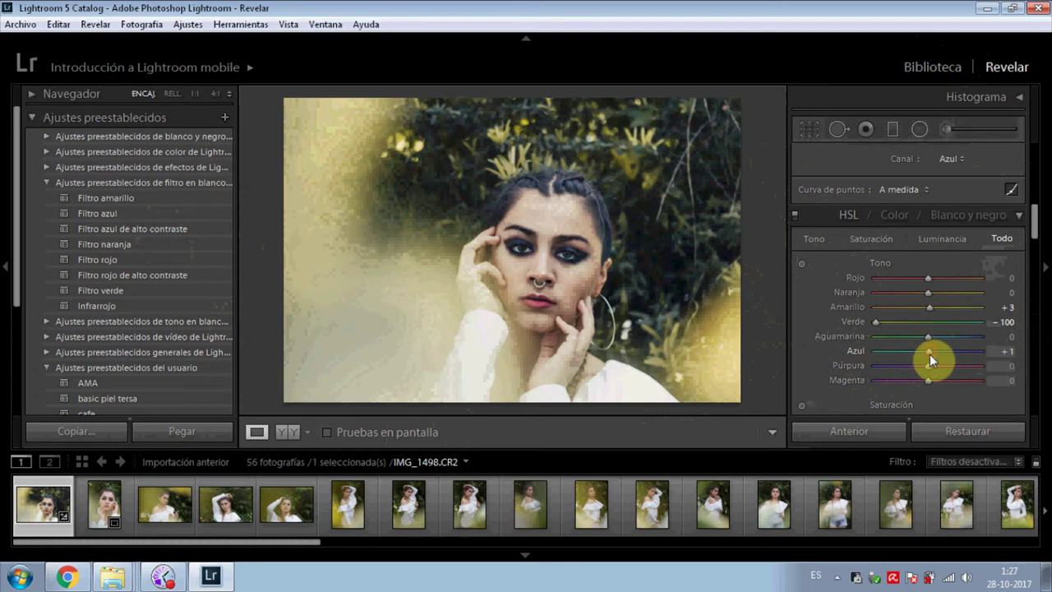
Set the HSL luminance of aquamarine to +22, blue to +15, purple to +24 and magenta to -7.
scroll(841, 350, "down", 5)
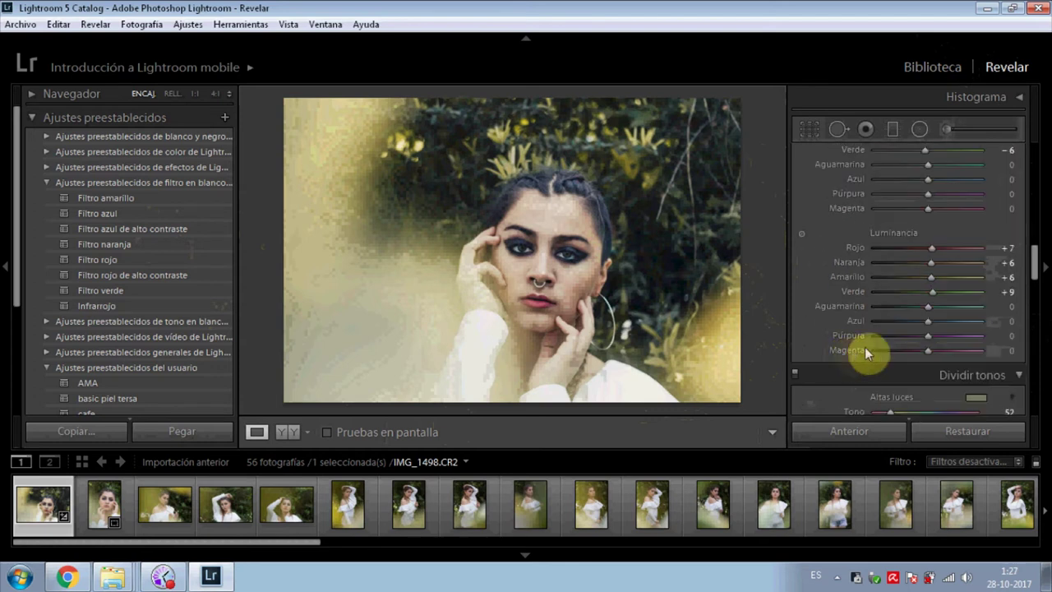
left_click(801, 234)
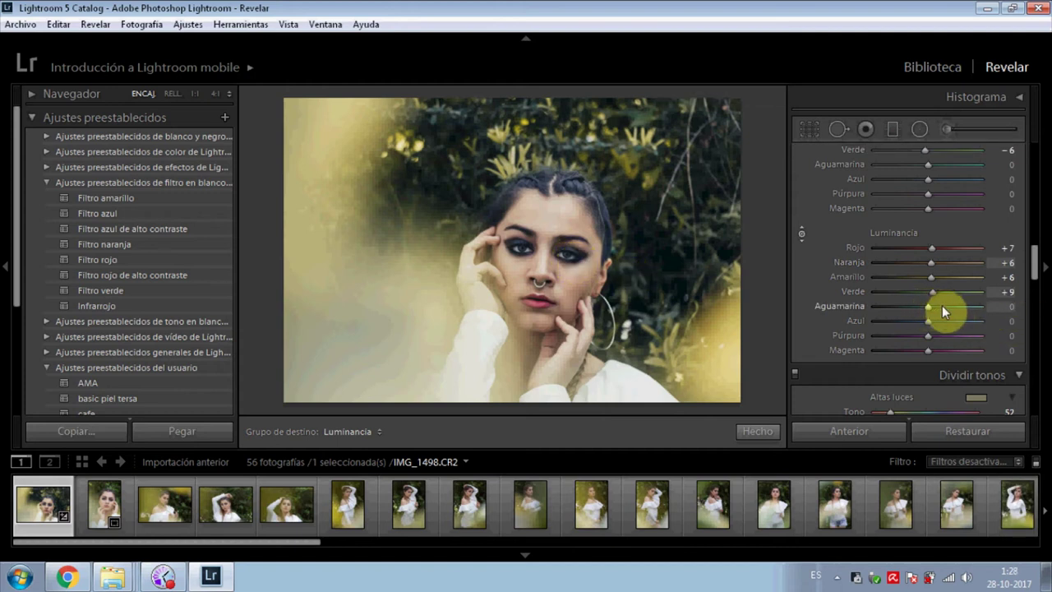
left_click_drag(985, 310, 941, 323)
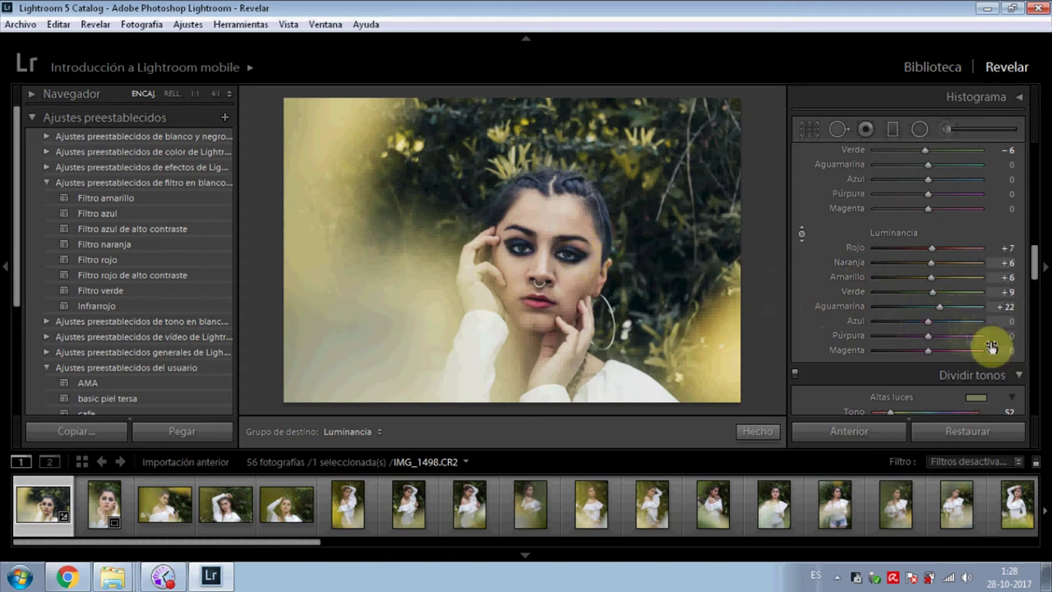
mouse_move(930, 335)
left_mouse_down()
mouse_move(959, 337)
mouse_move(936, 338)
mouse_move(938, 325)
mouse_move(795, 338)
mouse_move(936, 331)
left_mouse_up()
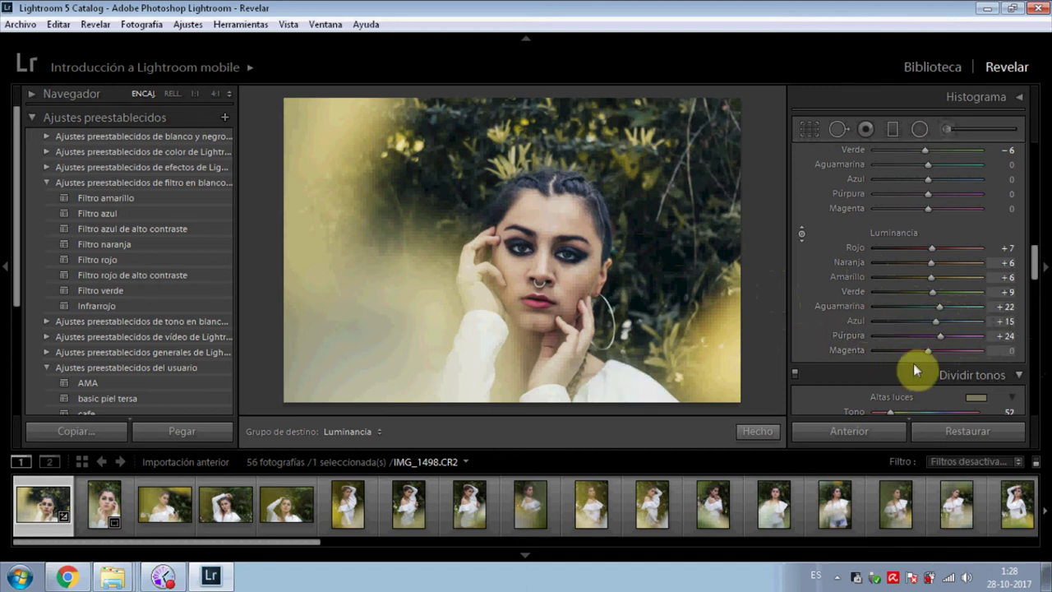
mouse_move(927, 352)
left_mouse_down()
mouse_move(891, 351)
mouse_move(1003, 348)
mouse_move(927, 353)
left_mouse_up()
left_click(924, 352)
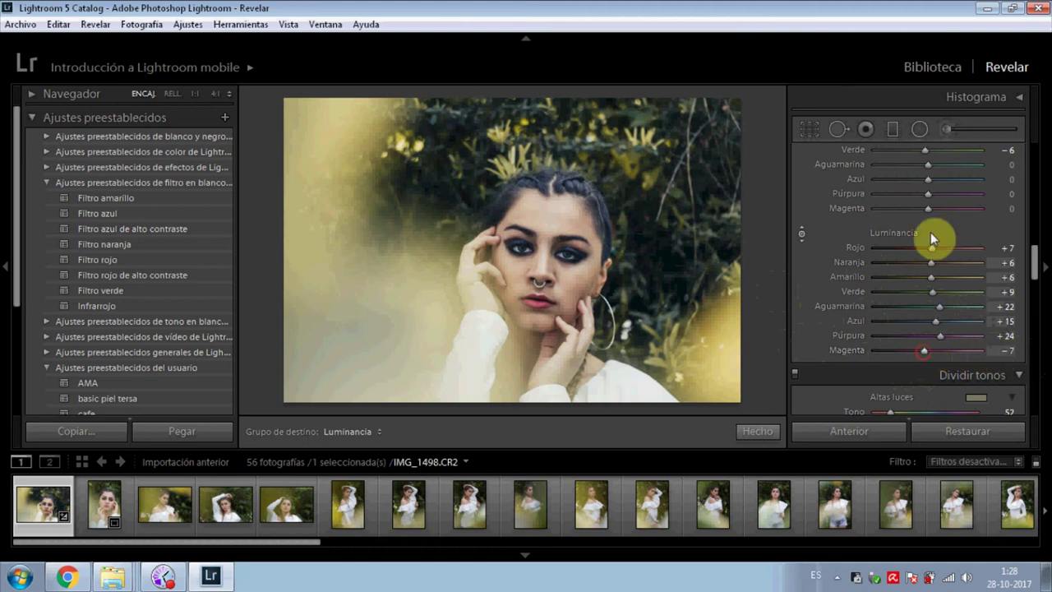
Test a strong increase of the HSL magenta saturation and settle it at -1.
left_click_drag(927, 211, 971, 221)
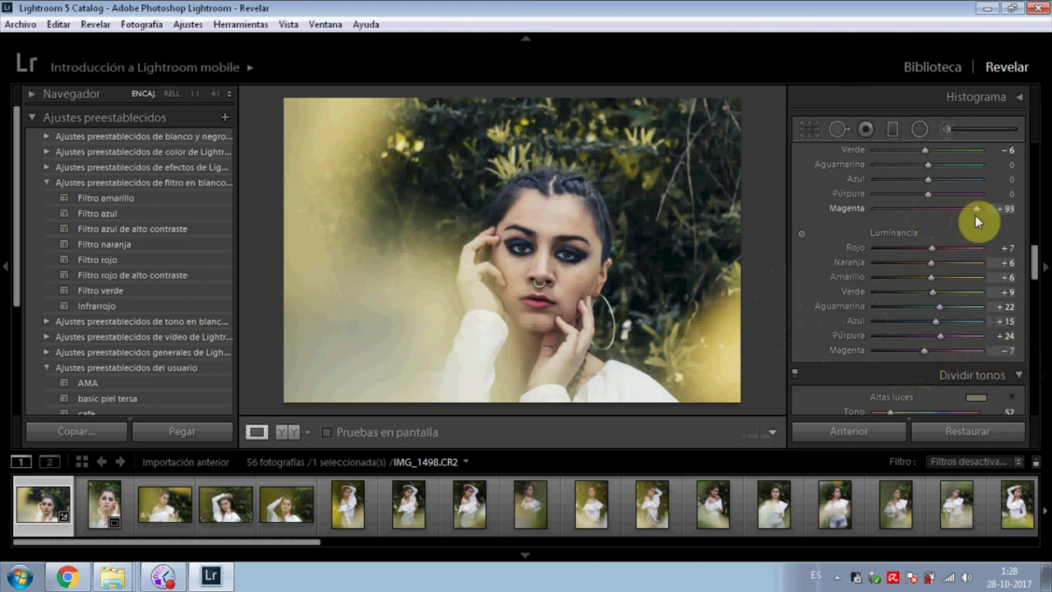
left_click_drag(846, 219, 910, 228)
scroll(880, 230, "up", 2)
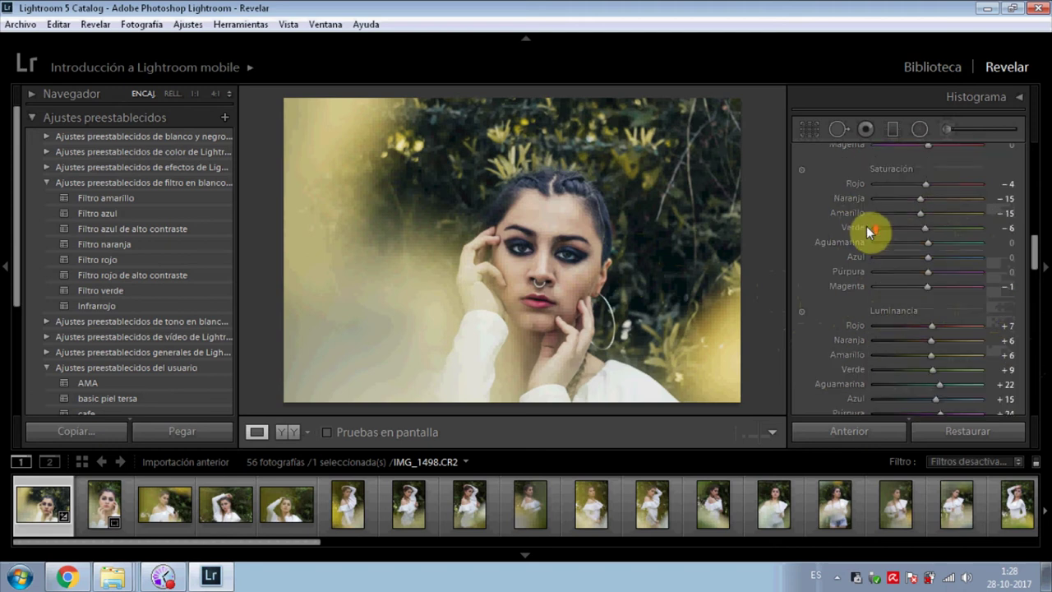
scroll(851, 246, "down", 5)
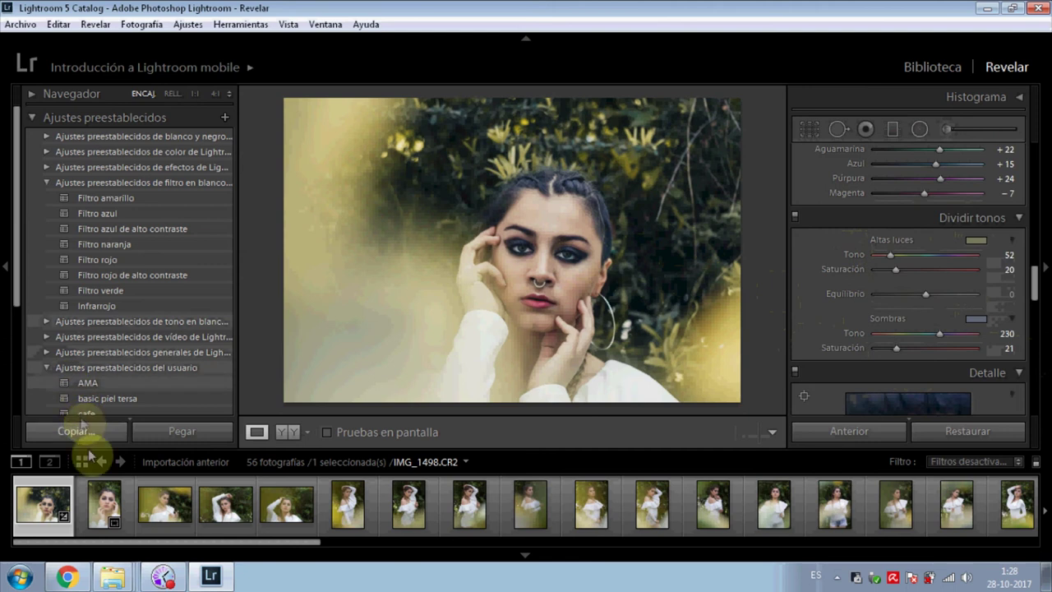
Copy the develop settings of the edited portrait and paste them onto IMG_1449.CR2.
left_click(76, 433)
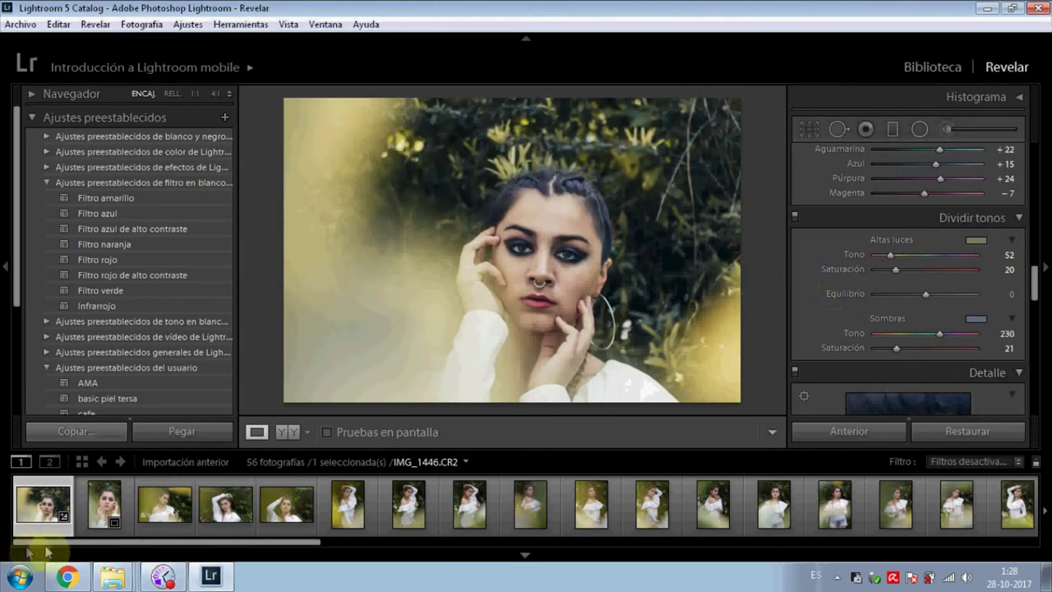
left_click(103, 518)
left_click(181, 431)
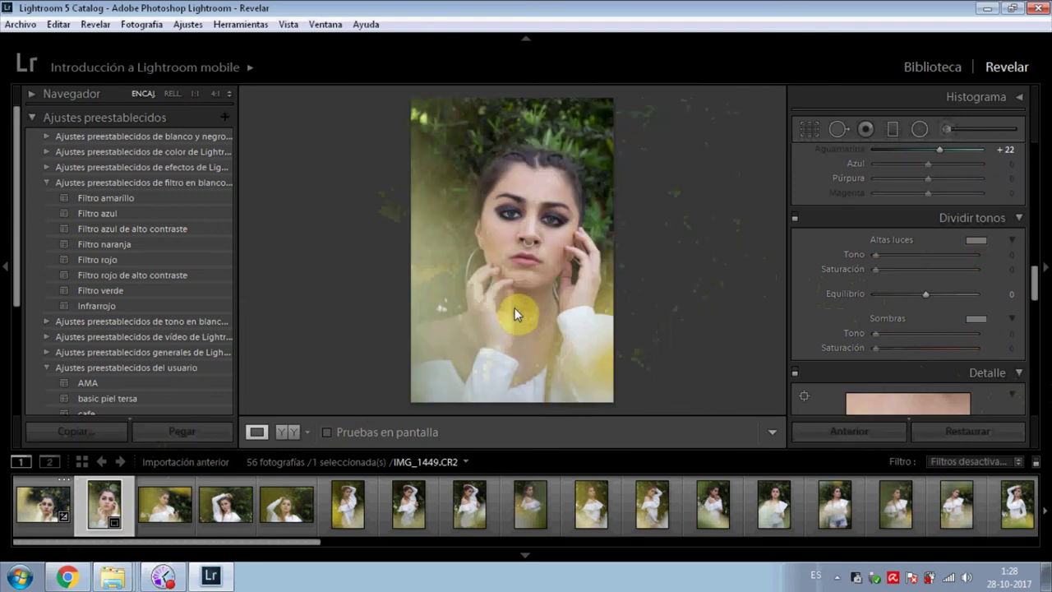
left_click(197, 430)
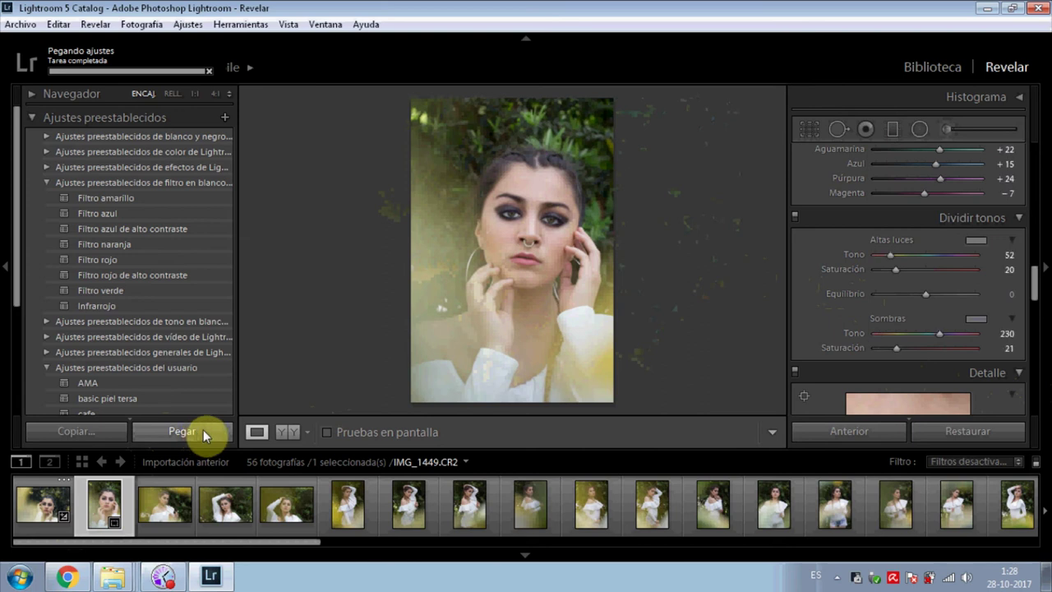
Paste the copied develop settings onto IMG_1468.CR2 and IMG_1471.CR2.
left_click(167, 512)
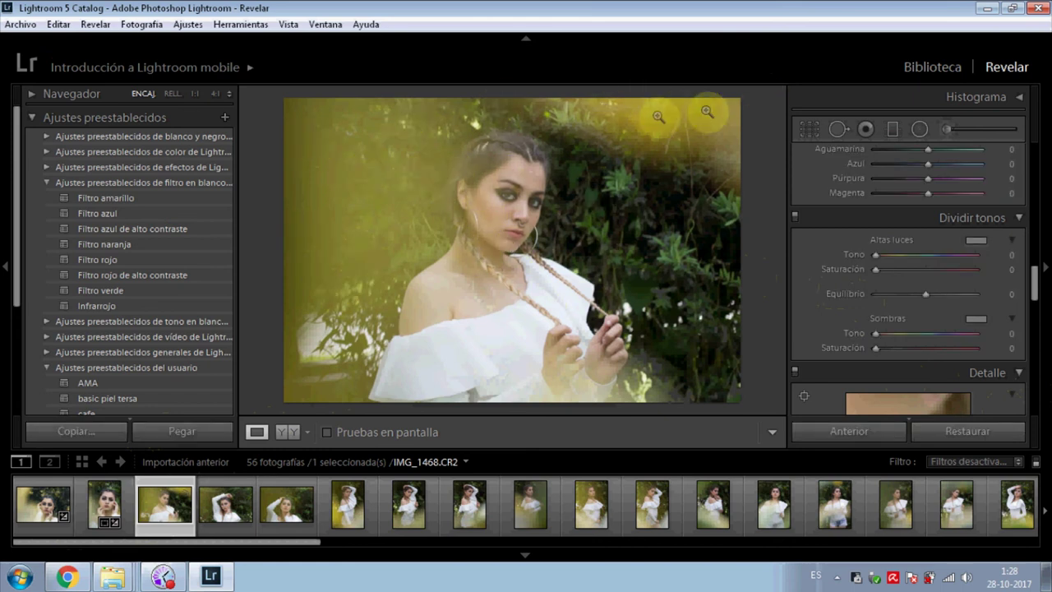
left_click(183, 432)
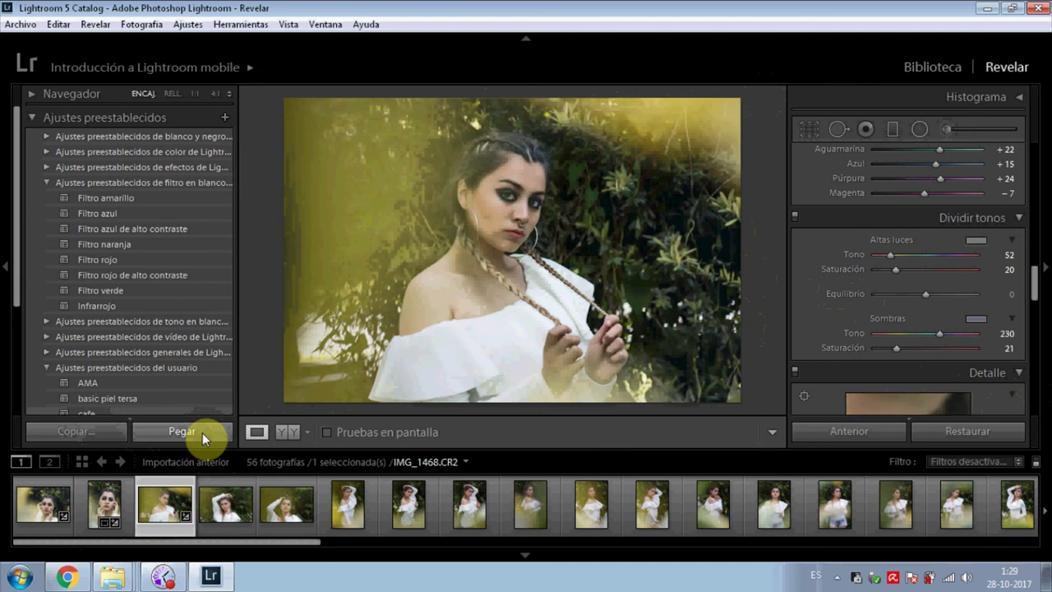
left_click(210, 519)
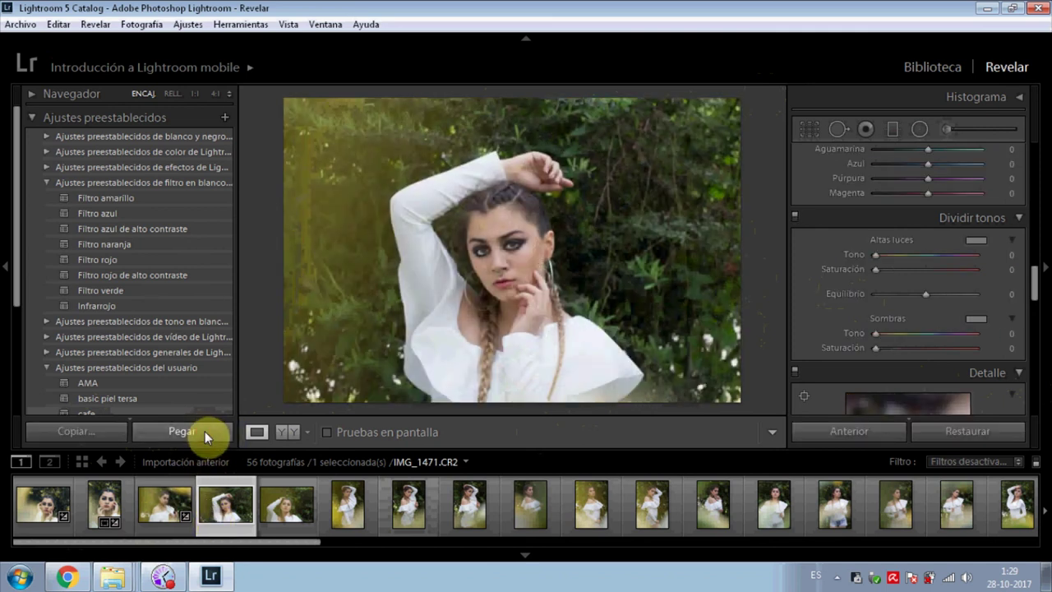
left_click(204, 431)
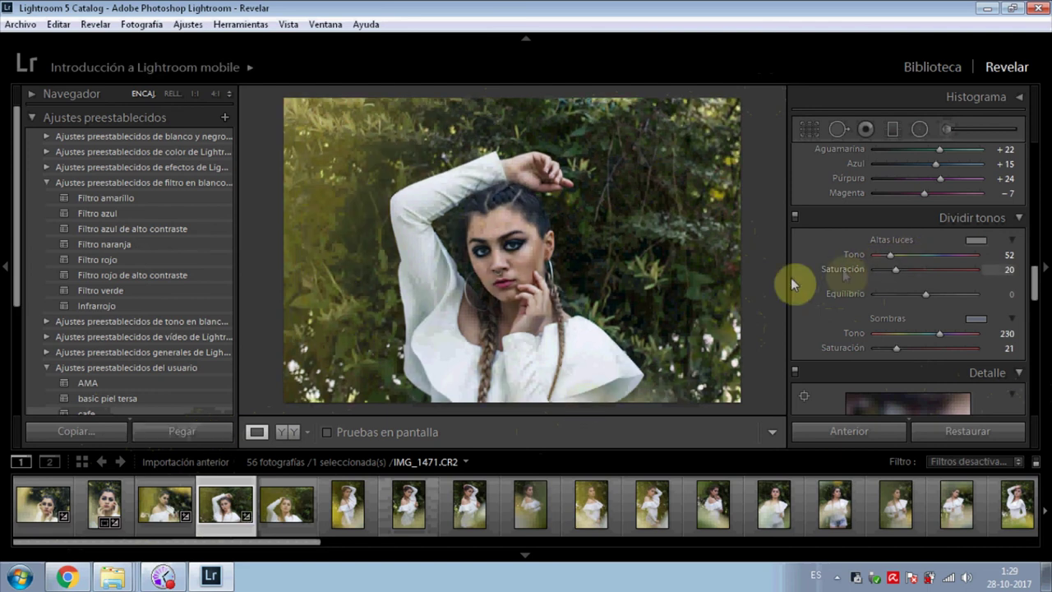
Fine-tune the basic tone adjustments of IMG_1471.CR2.
scroll(905, 259, "up", 5)
scroll(910, 265, "up", 4)
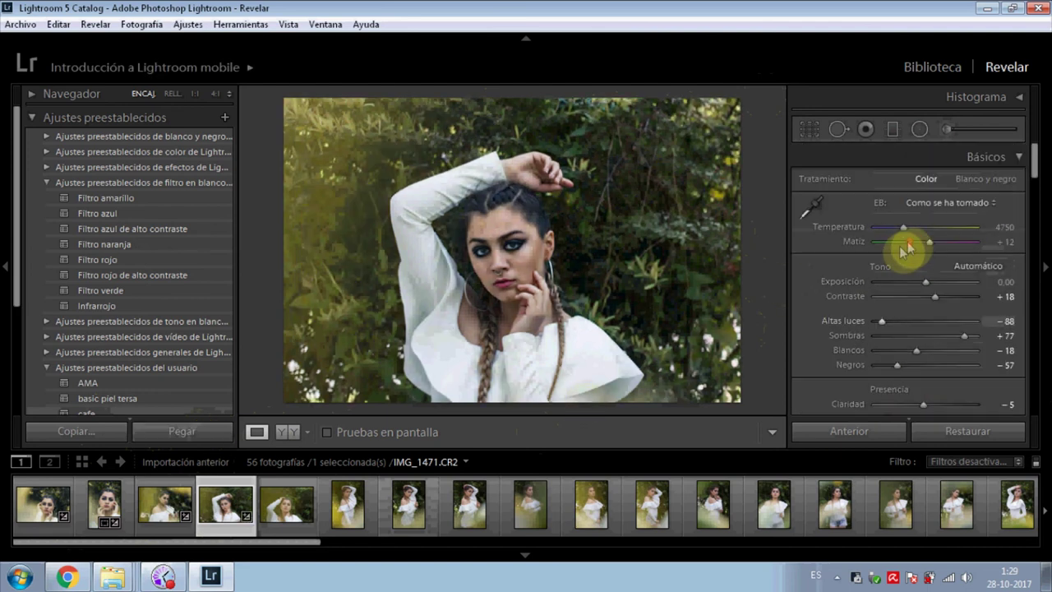
mouse_move(935, 291)
left_mouse_down()
mouse_move(934, 282)
mouse_move(933, 305)
left_mouse_up()
Paste the copied develop settings onto IMG_1478.CR2 and set its exposure to +0.08.
left_click(289, 510)
left_click(195, 432)
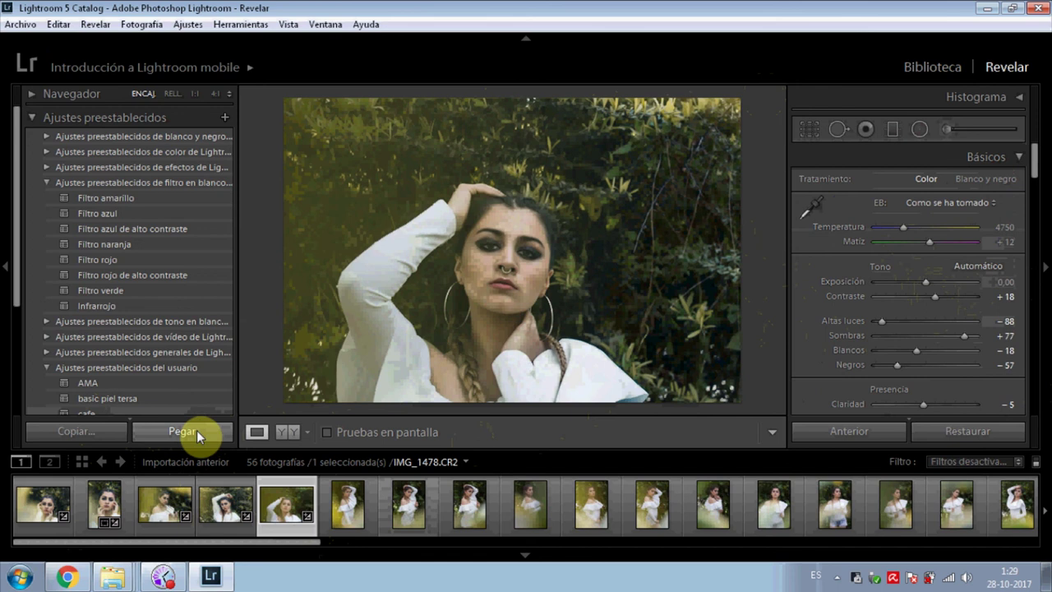
left_click_drag(920, 285, 922, 286)
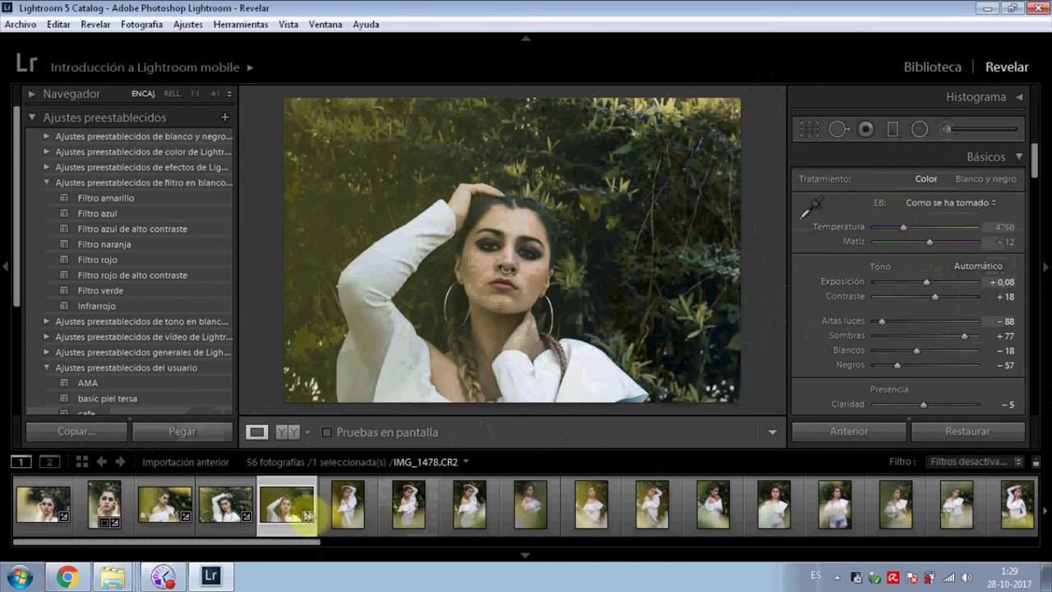
Select the photo IMG_1483.CR2 in the filmstrip.
left_click(346, 519)
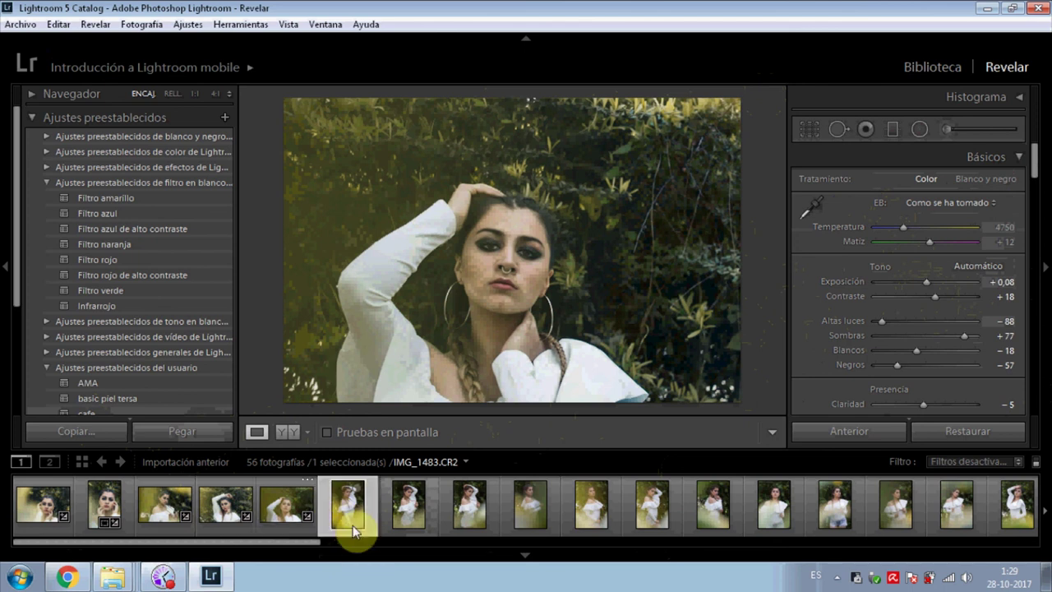